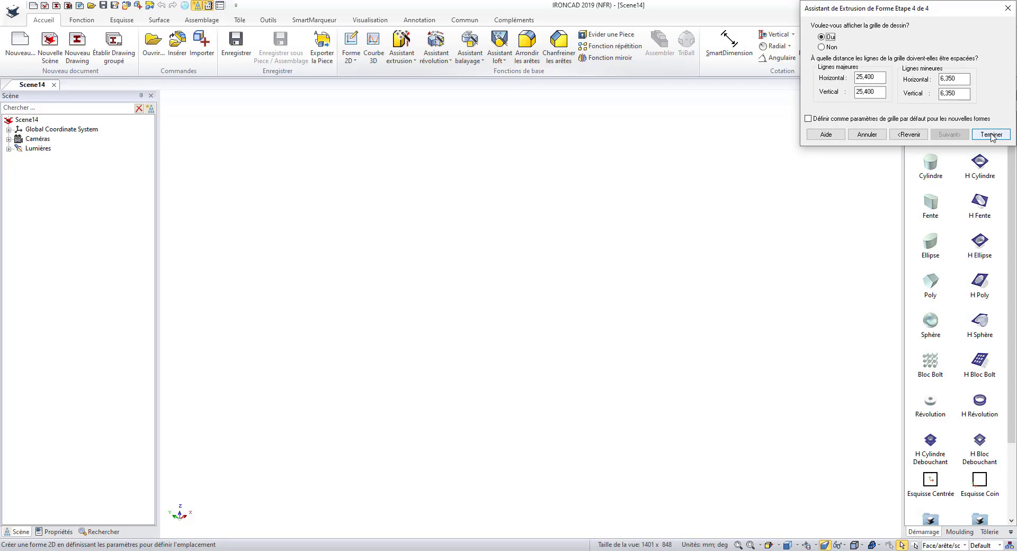
Finish the extrusion wizard with the drawing grid shown and sketch a rectangle about 33 by 25 mm from the origin
{"action": "left_click", "coordinate": [991, 134]}
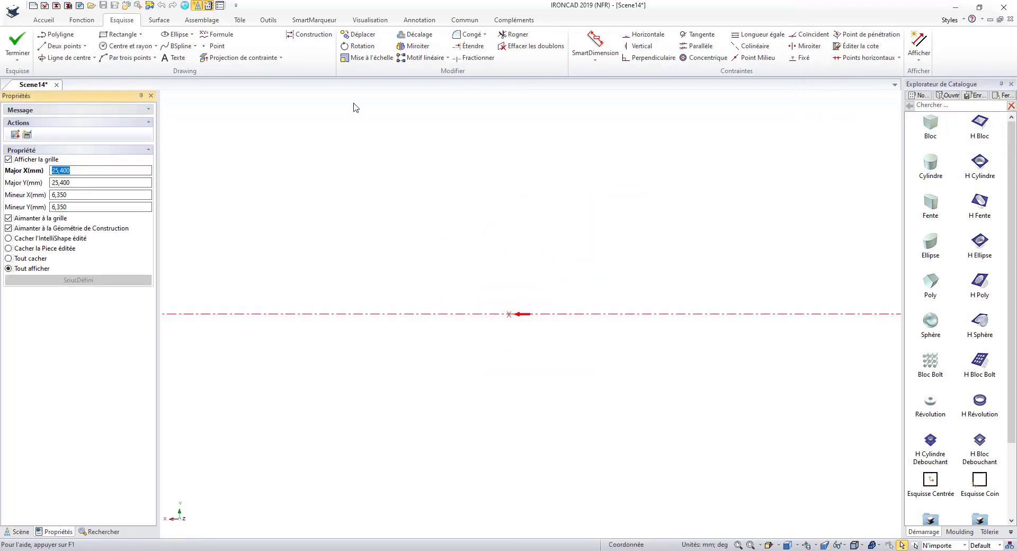
{"action": "left_click", "coordinate": [119, 35]}
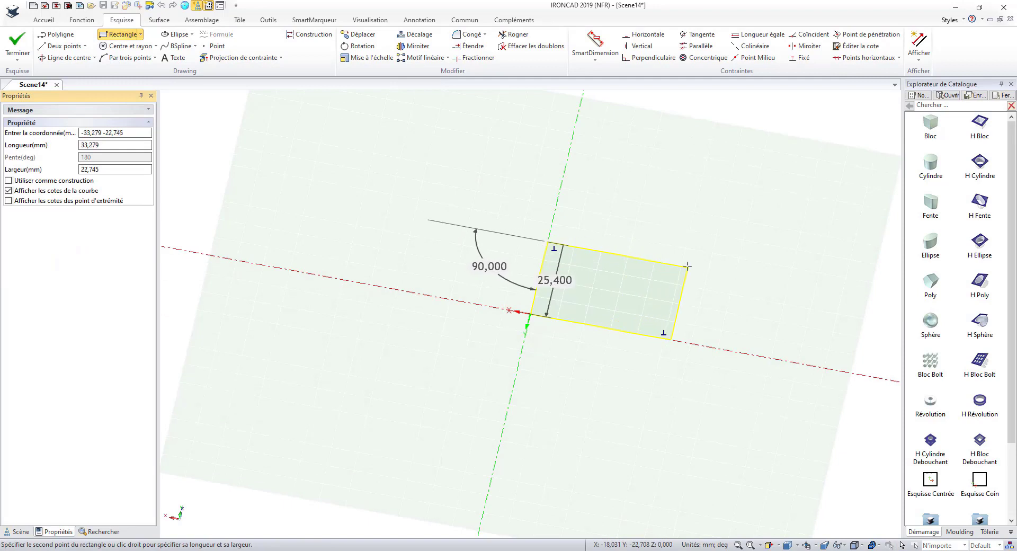
{"action": "left_click", "coordinate": [691, 289]}
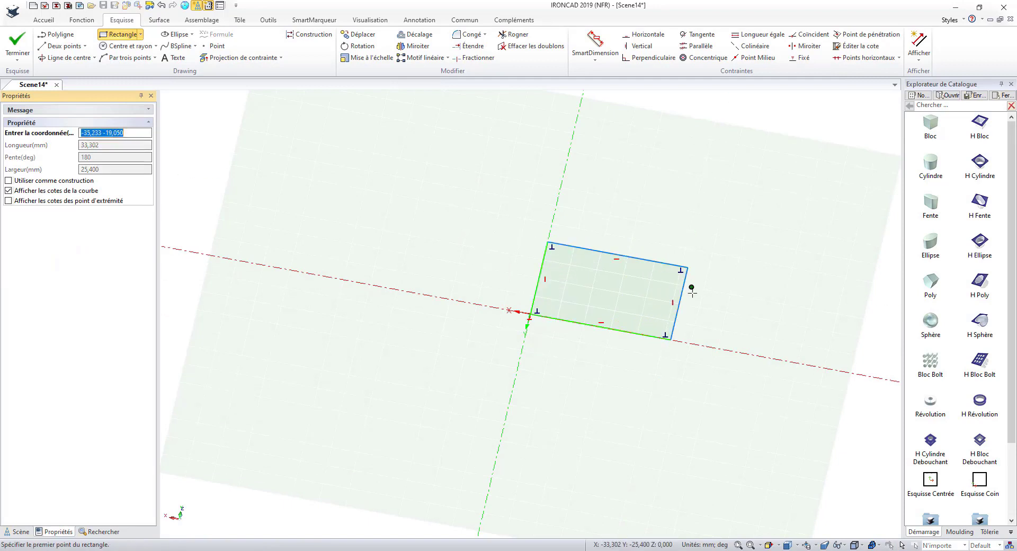
Draw a centre-and-radius circle at the midpoint of each short rectangle side, reaching to the side's corner
{"action": "left_click", "coordinate": [127, 46]}
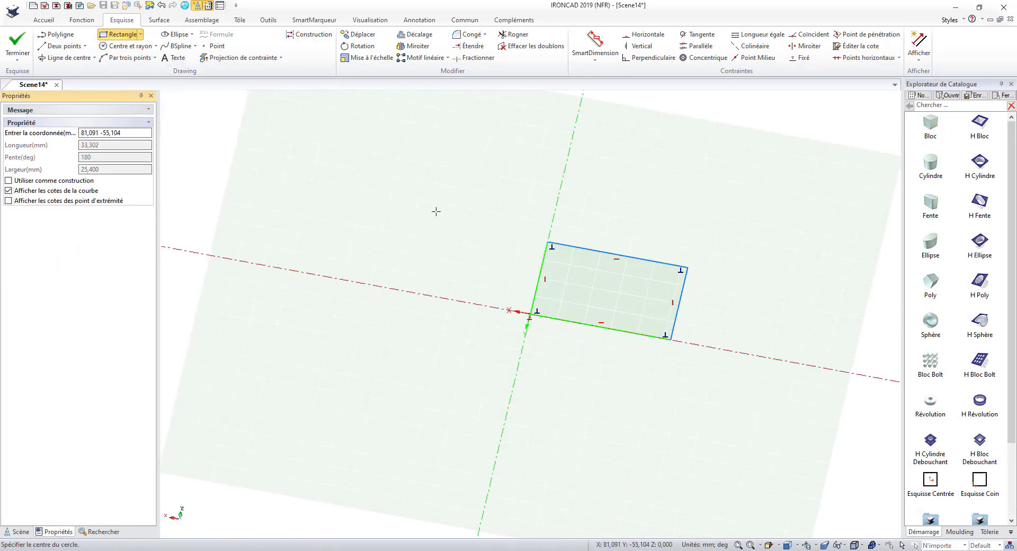
{"action": "left_click", "coordinate": [538, 277]}
{"action": "left_click", "coordinate": [542, 238]}
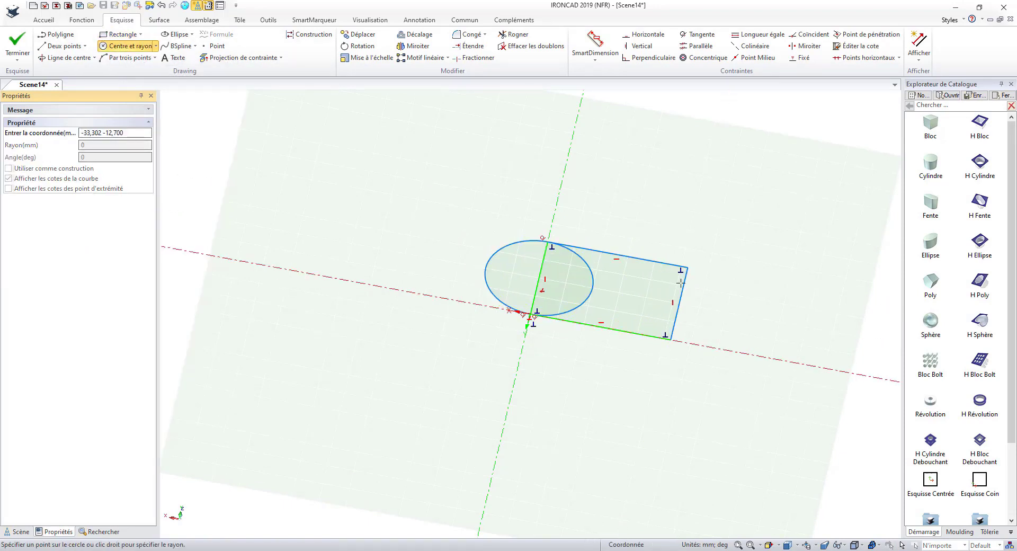
{"action": "left_click", "coordinate": [681, 284]}
{"action": "left_click", "coordinate": [682, 264]}
Trim both short sides and the surplus arcs into a profile with one rounded and one concave end, and finish the sketch
{"action": "left_click", "coordinate": [514, 35]}
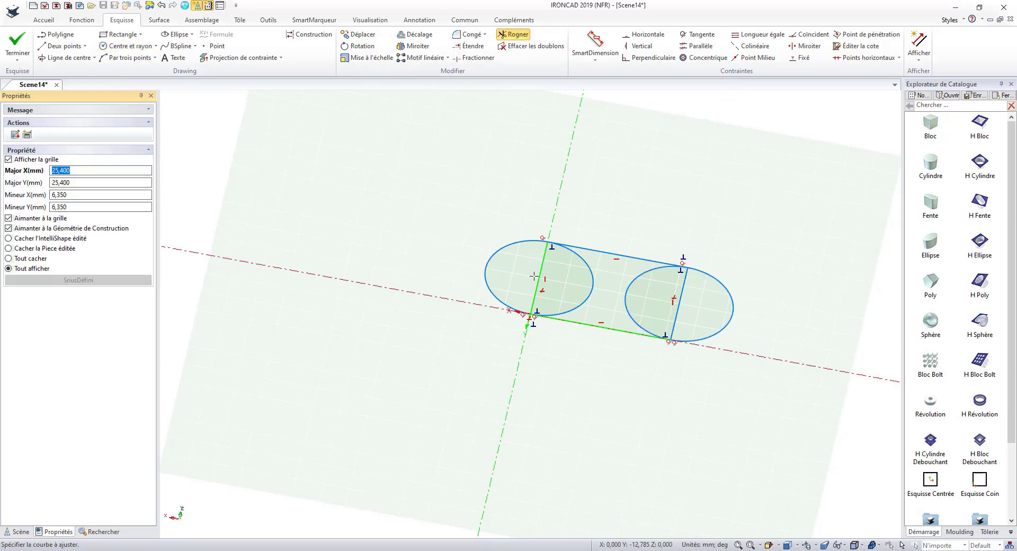
{"action": "left_click", "coordinate": [539, 280]}
{"action": "left_click", "coordinate": [592, 284]}
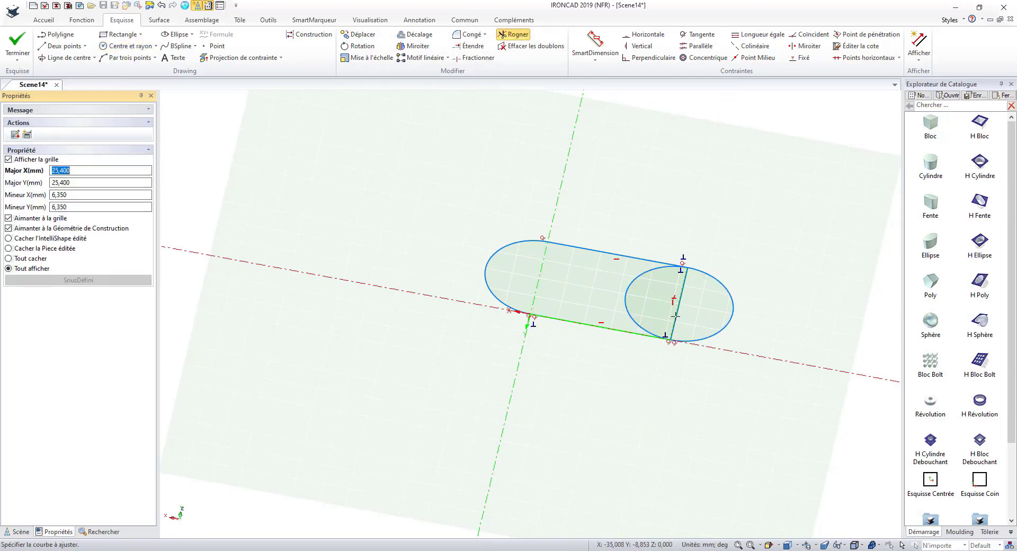
{"action": "left_click", "coordinate": [675, 315]}
{"action": "left_click", "coordinate": [726, 325]}
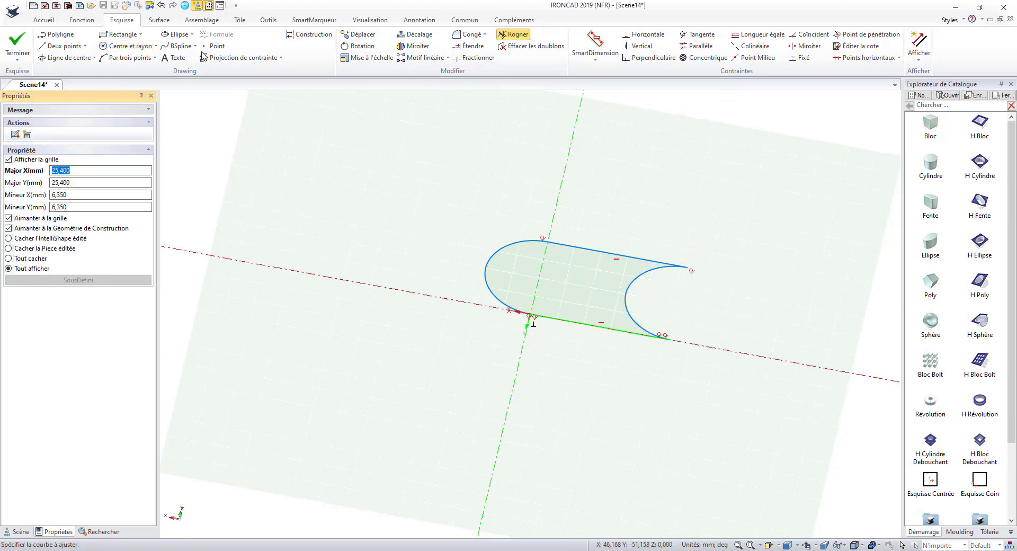
{"action": "left_click", "coordinate": [18, 47]}
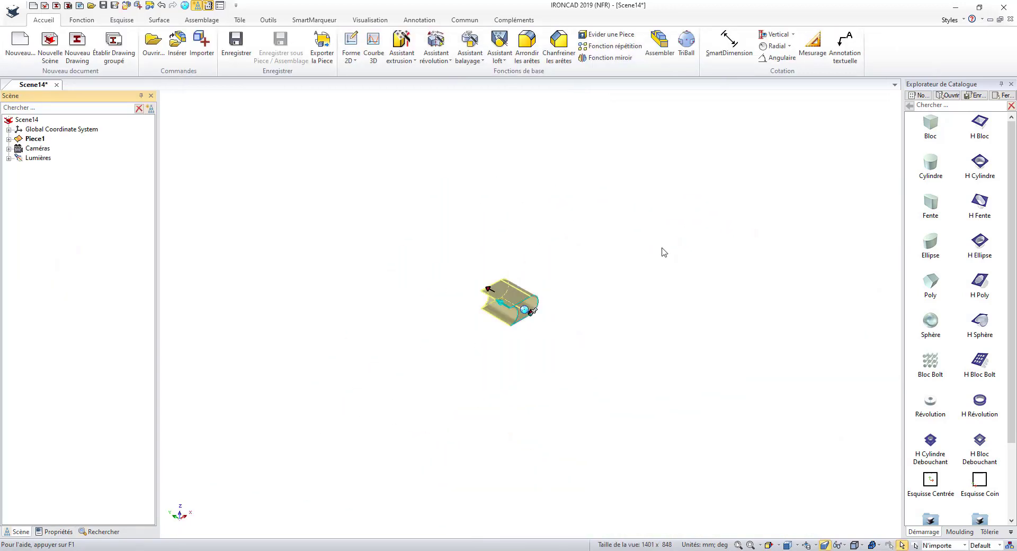
{"action": "left_click", "coordinate": [663, 252]}
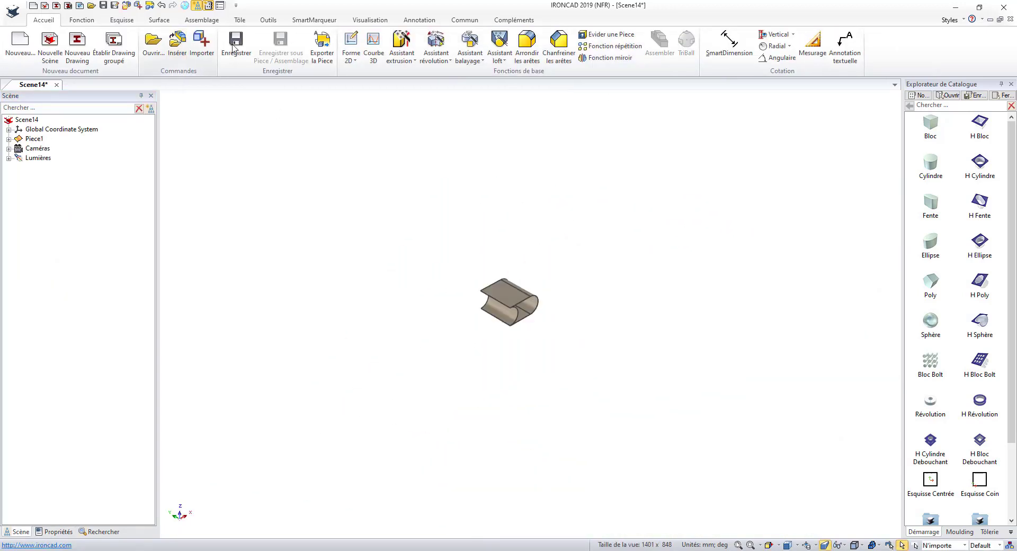
Start another wizard extrusion at a point in empty space as a standalone surface, with bidirectional extrusion
{"action": "left_click", "coordinate": [400, 62]}
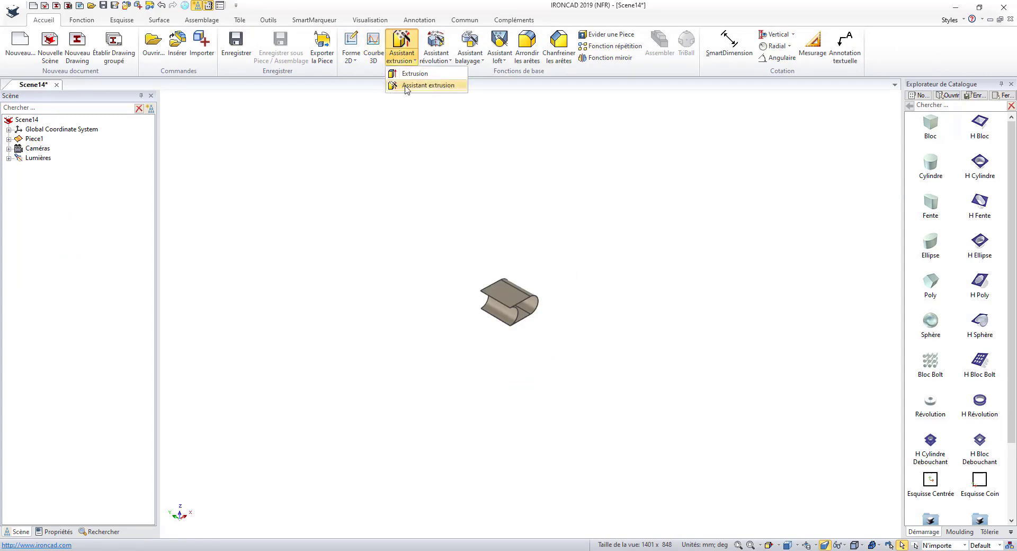
{"action": "left_click", "coordinate": [427, 85]}
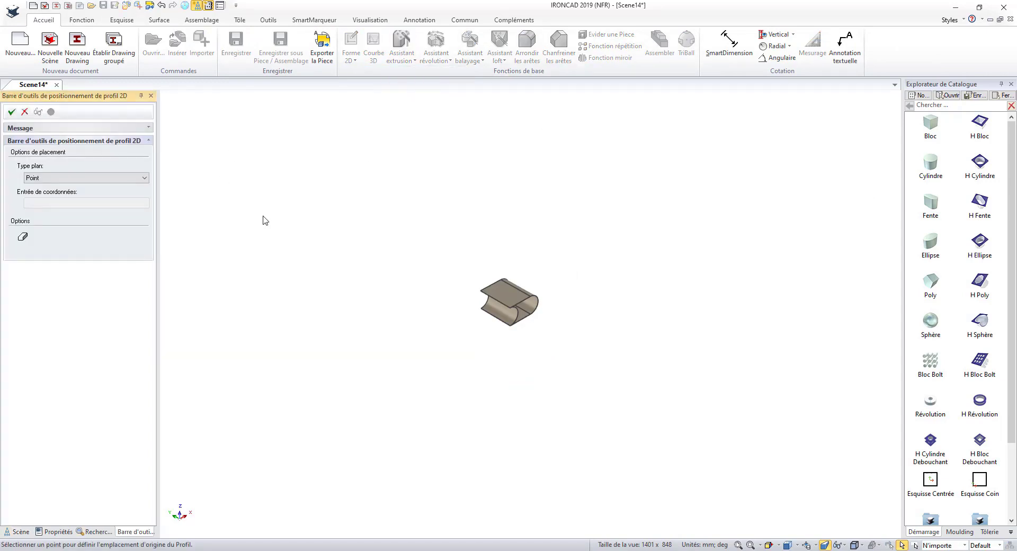
{"action": "left_click", "coordinate": [381, 232]}
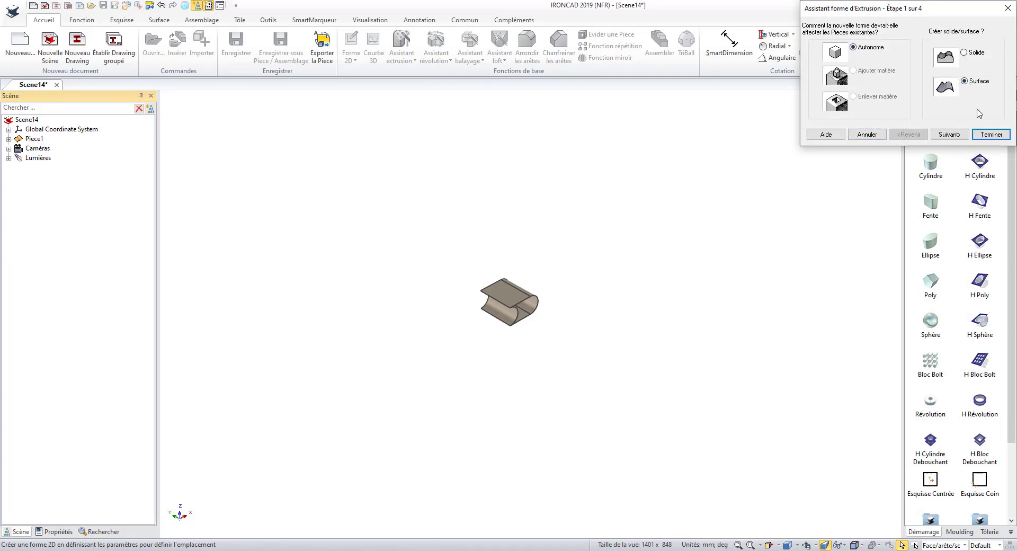
{"action": "left_click", "coordinate": [949, 134]}
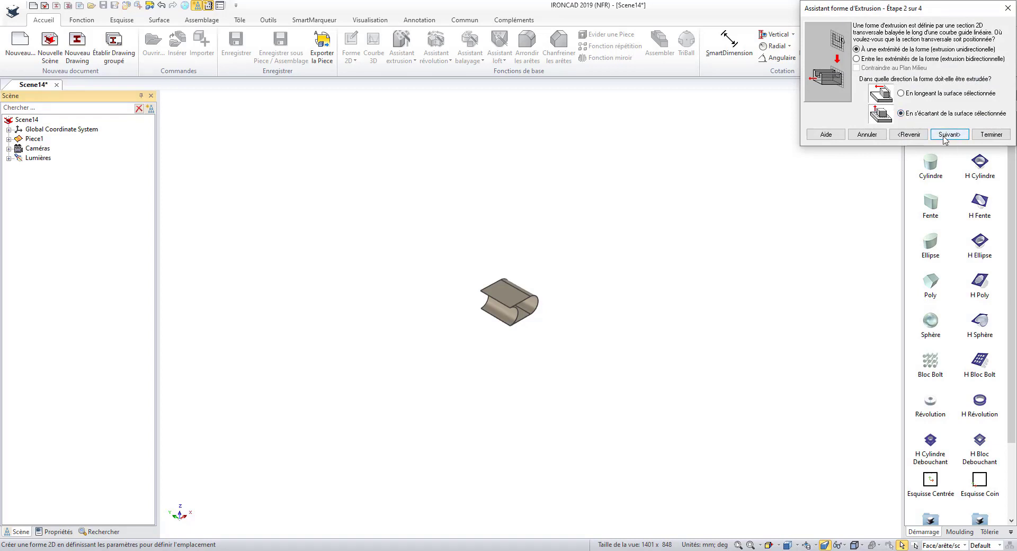
{"action": "left_click", "coordinate": [883, 60]}
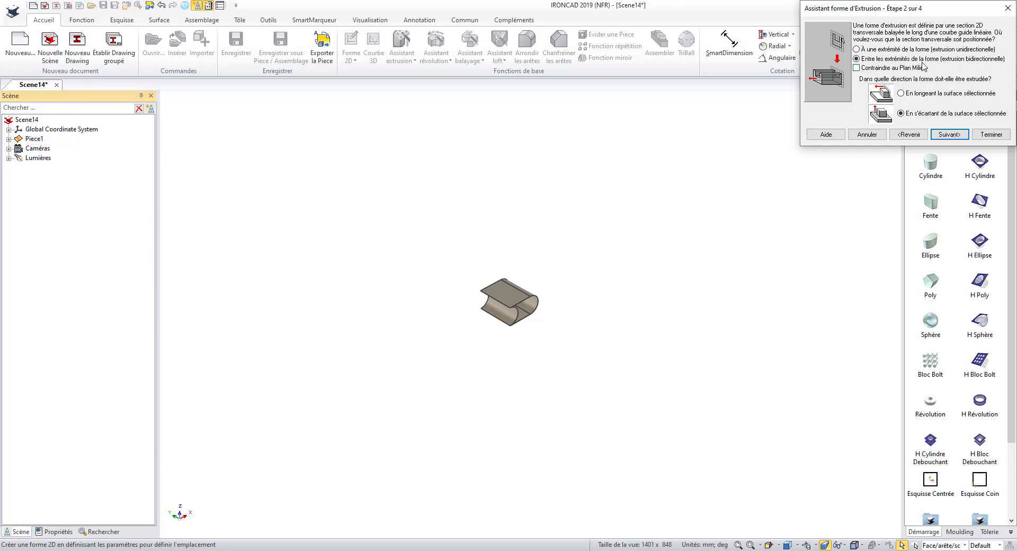
{"action": "left_click", "coordinate": [949, 135]}
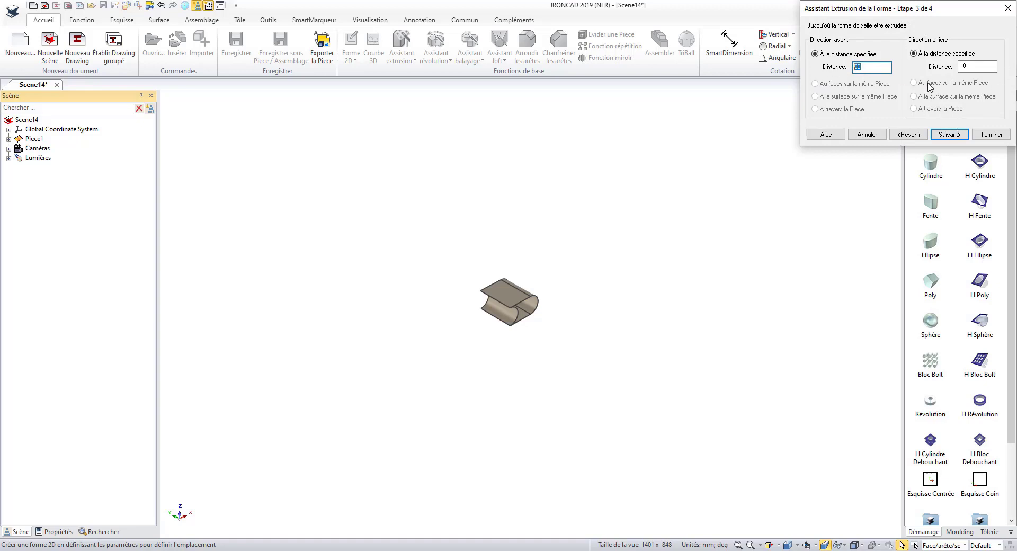
Set the forward extrusion distance to 25 and complete the wizard with the drawing grid shown
{"action": "type", "text": "25"}
{"action": "key", "text": "Tab"}
{"action": "left_click", "coordinate": [950, 134]}
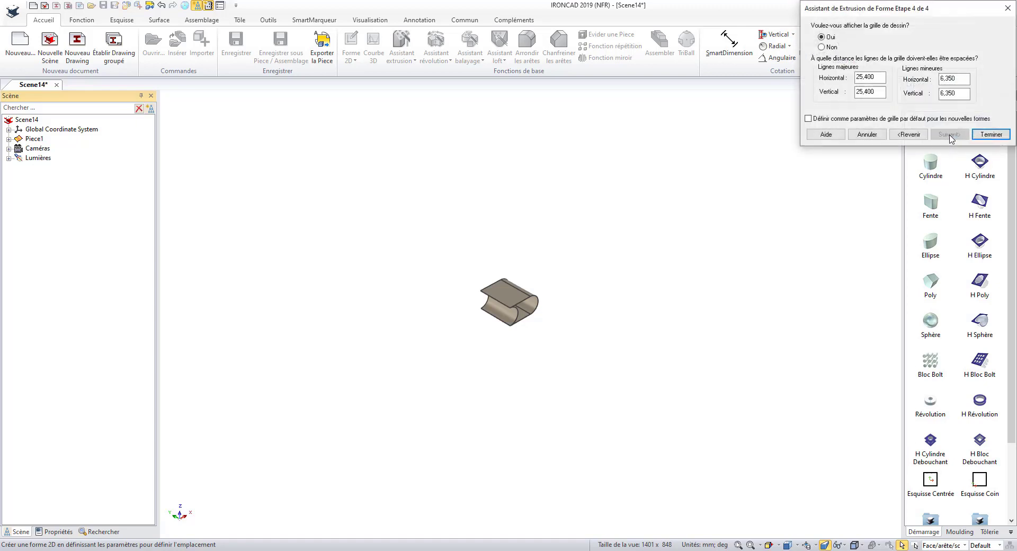
{"action": "left_click", "coordinate": [975, 135]}
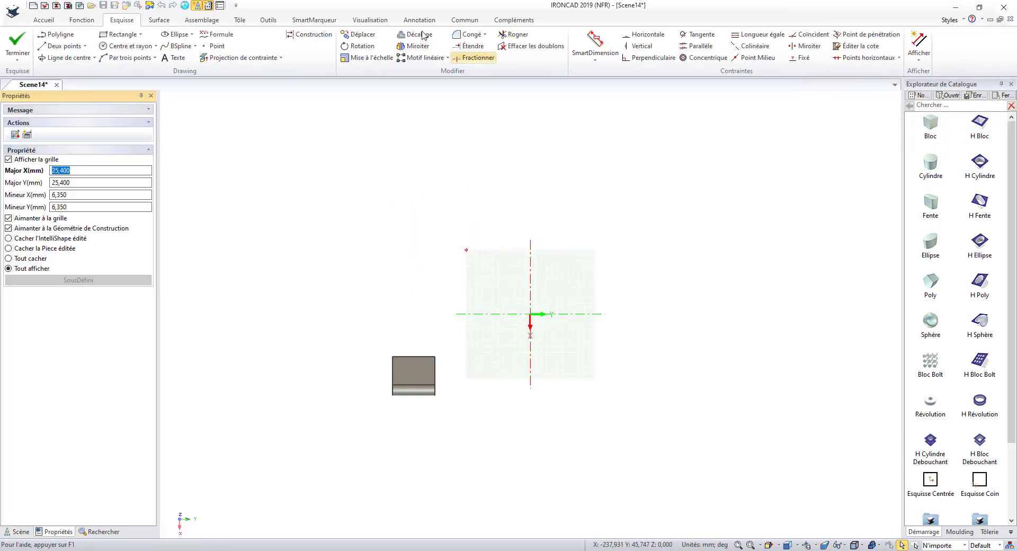
Sketch a rectangle about 57 by 114 mm with one corner at the sketch origin
{"action": "left_click", "coordinate": [118, 35]}
{"action": "left_click", "coordinate": [530, 314]}
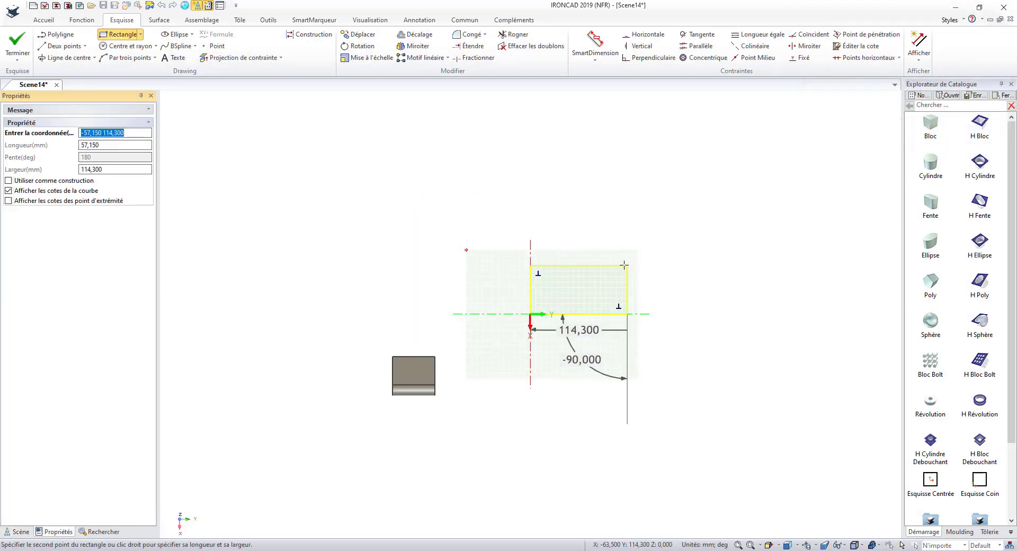
{"action": "left_click", "coordinate": [627, 265]}
Draw a circle of about 28.6 mm radius centred on the midpoint of each short side of the large rectangle
{"action": "left_click", "coordinate": [121, 47]}
{"action": "left_click", "coordinate": [530, 290]}
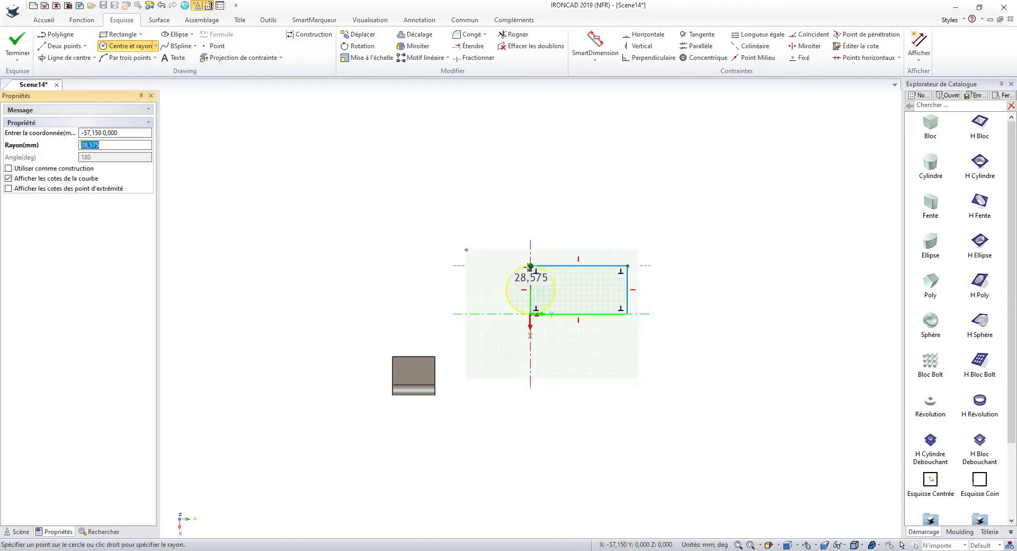
{"action": "left_click", "coordinate": [531, 265]}
{"action": "left_click", "coordinate": [627, 290]}
{"action": "left_click", "coordinate": [627, 265]}
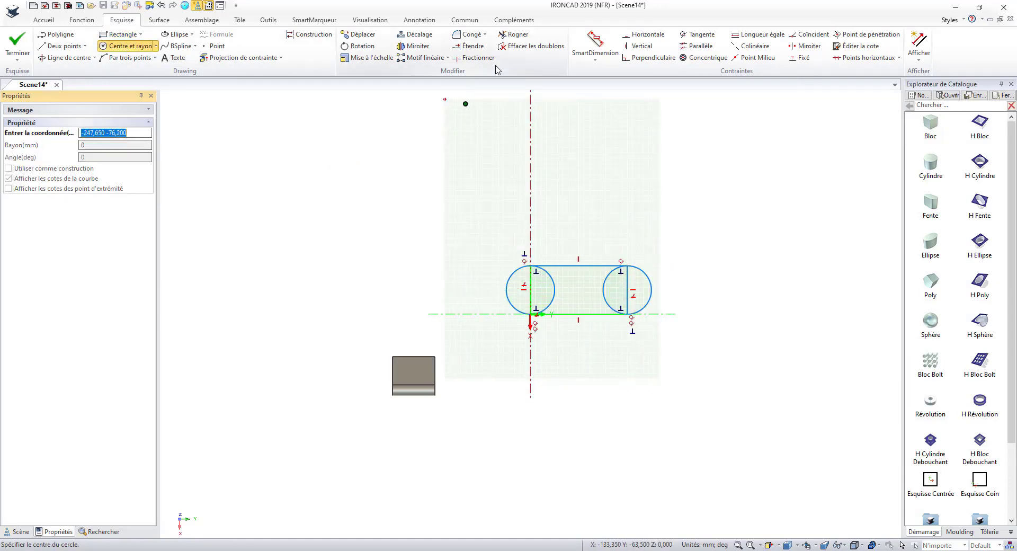
Trim the large rectangle's short sides and surplus arcs to leave one convex and one concave end, then finish the sketch
{"action": "left_click", "coordinate": [514, 34]}
{"action": "left_click", "coordinate": [530, 290]}
{"action": "left_click", "coordinate": [553, 290]}
{"action": "left_click", "coordinate": [650, 290]}
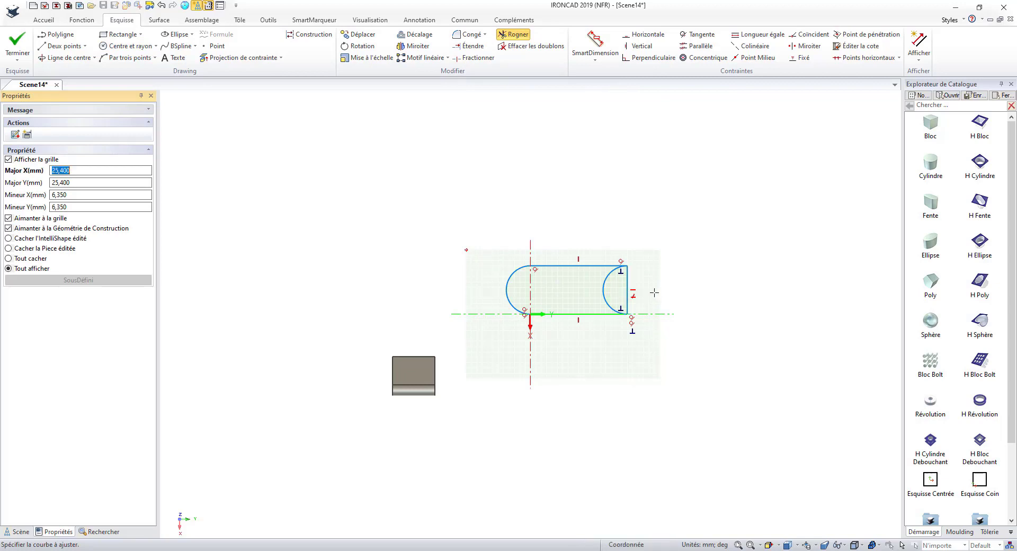
{"action": "left_click", "coordinate": [628, 288]}
{"action": "key", "text": "Return"}
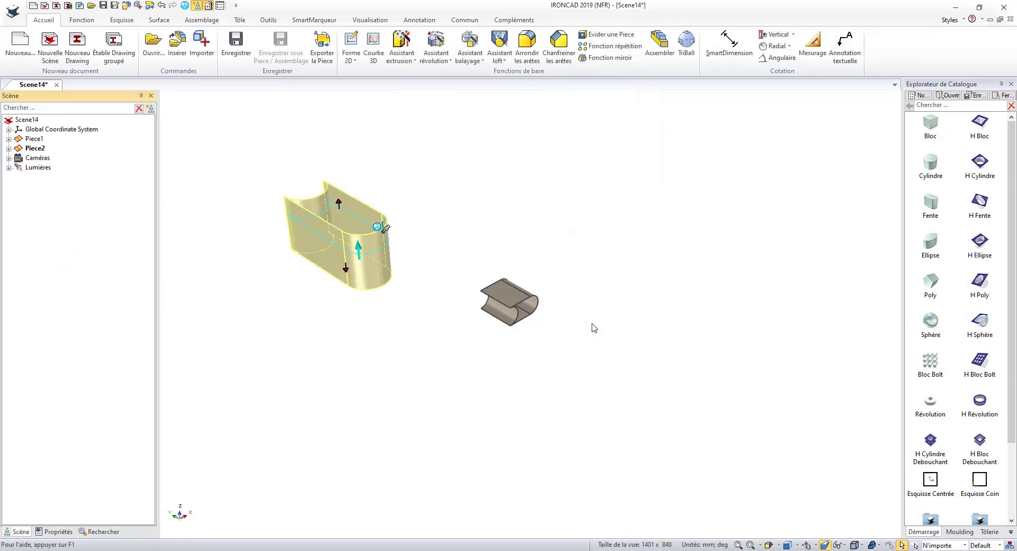
Examine where the section sketch of each surface extrusion lies by expanding both parts in the scene tree and selecting their sections
{"action": "left_click", "coordinate": [795, 545]}
{"action": "left_click", "coordinate": [818, 494]}
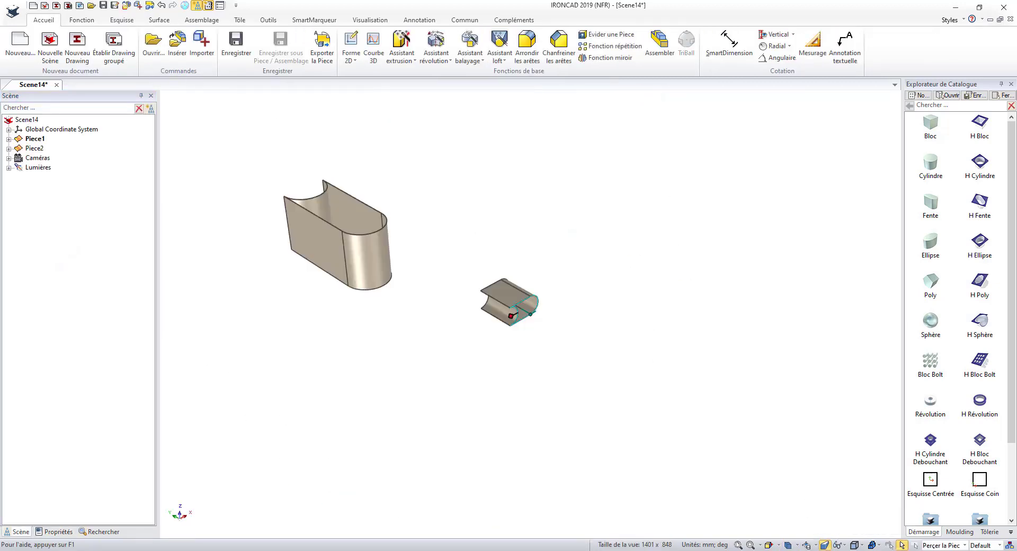
{"action": "left_click", "coordinate": [738, 545]}
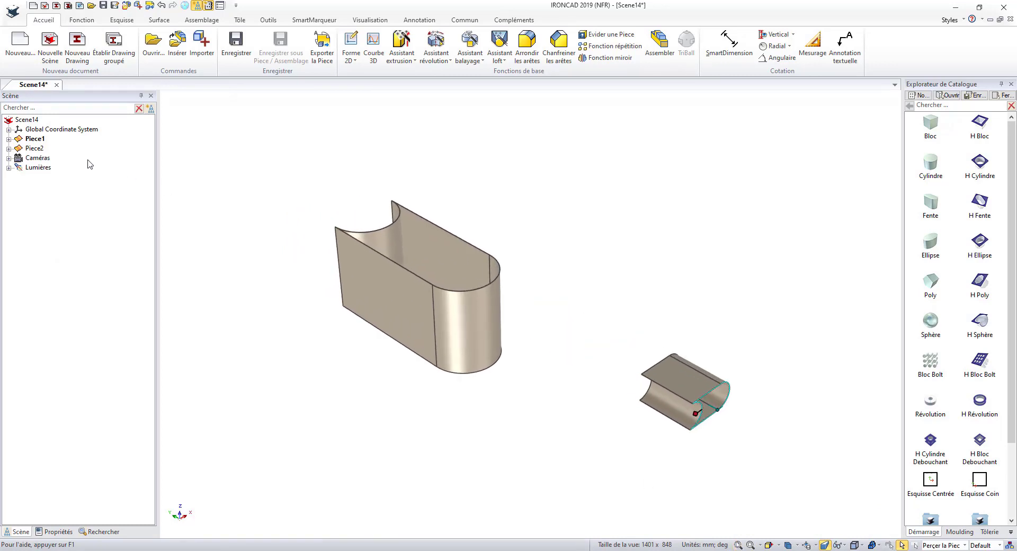
{"action": "left_click", "coordinate": [9, 139]}
{"action": "left_click", "coordinate": [9, 158]}
{"action": "left_click", "coordinate": [18, 148]}
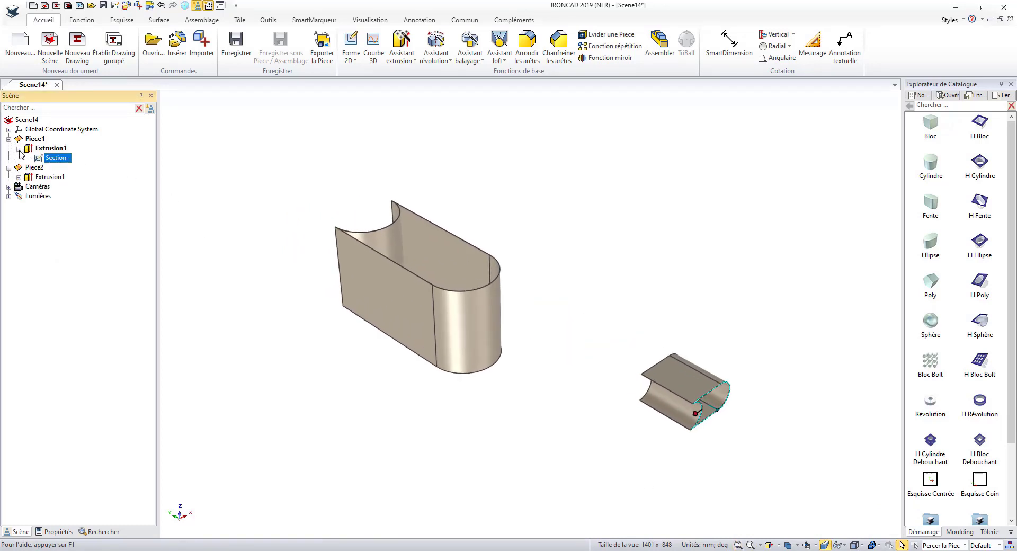
{"action": "left_click", "coordinate": [18, 177]}
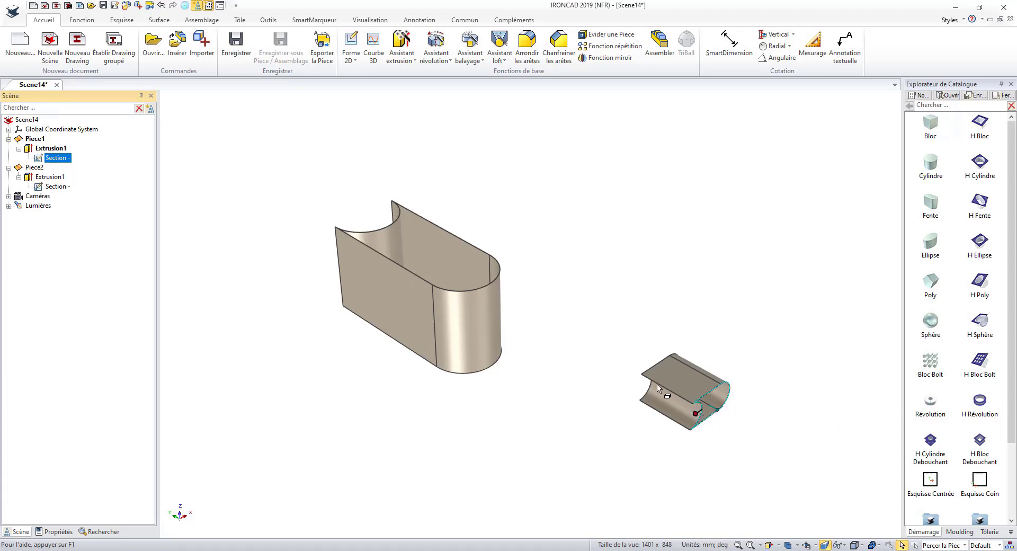
{"action": "left_click", "coordinate": [52, 187]}
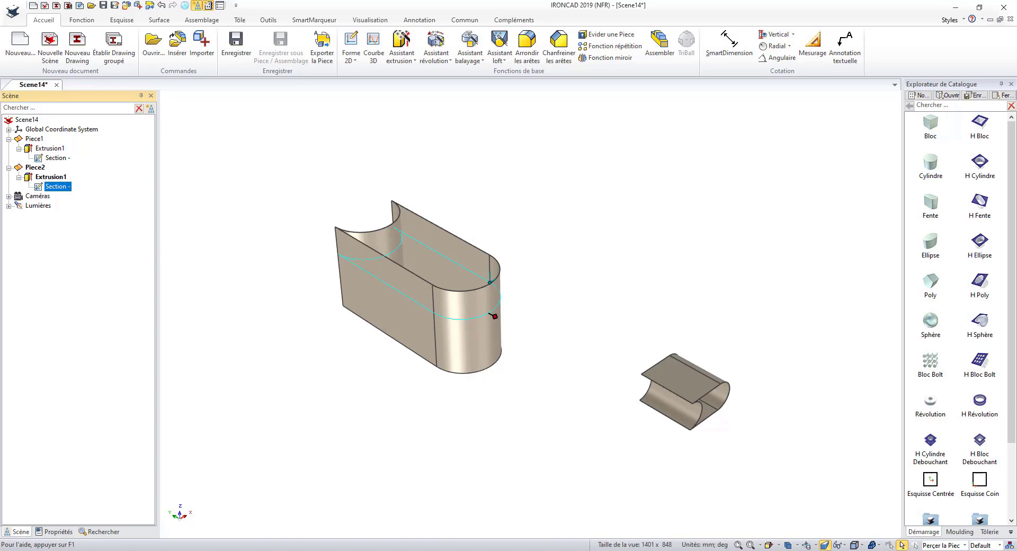
Select both extruded surface parts and delete them from the scene
{"action": "left_click", "coordinate": [791, 493]}
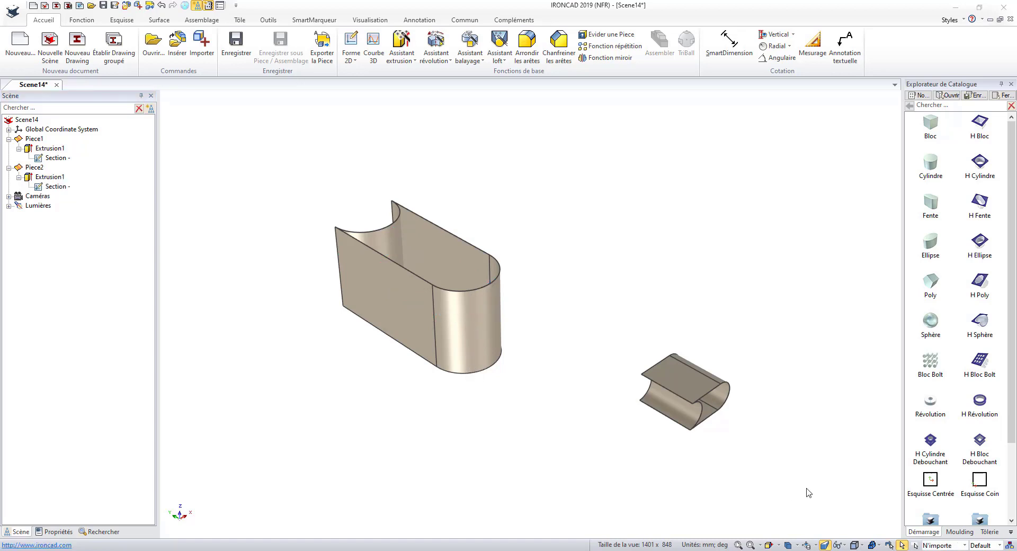
{"action": "left_click_drag", "start_coordinate": [809, 491], "coordinate": [266, 114]}
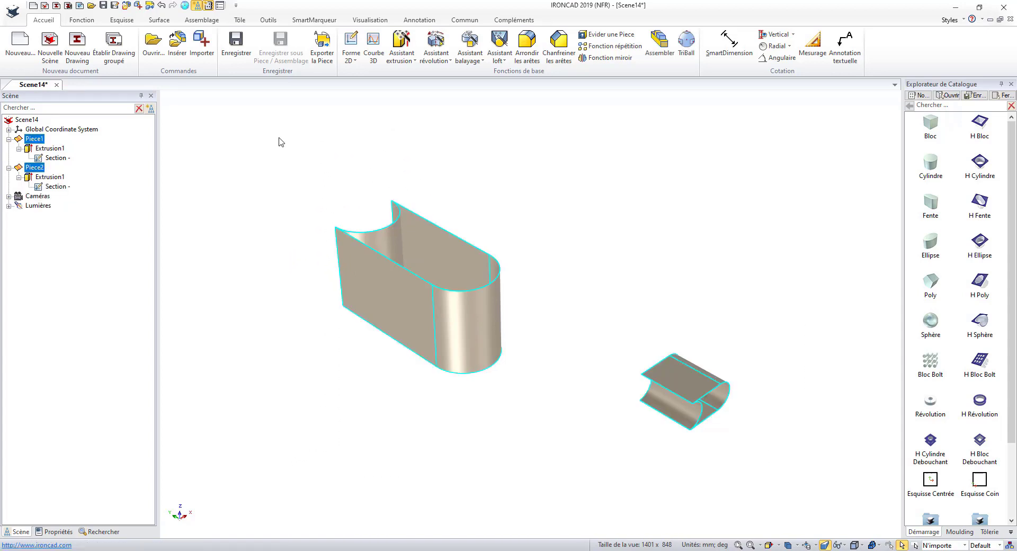
{"action": "key", "text": "Delete"}
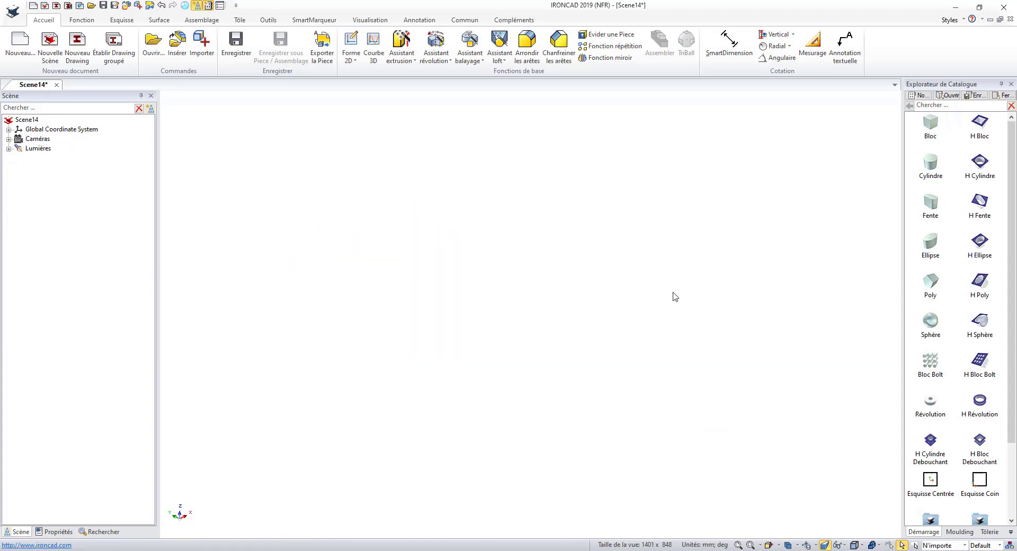
Insert a catalogue cylinder into the scene and set its diameter to 50 mm and its length to 250 mm
{"action": "left_click_drag", "start_coordinate": [931, 170], "coordinate": [604, 299]}
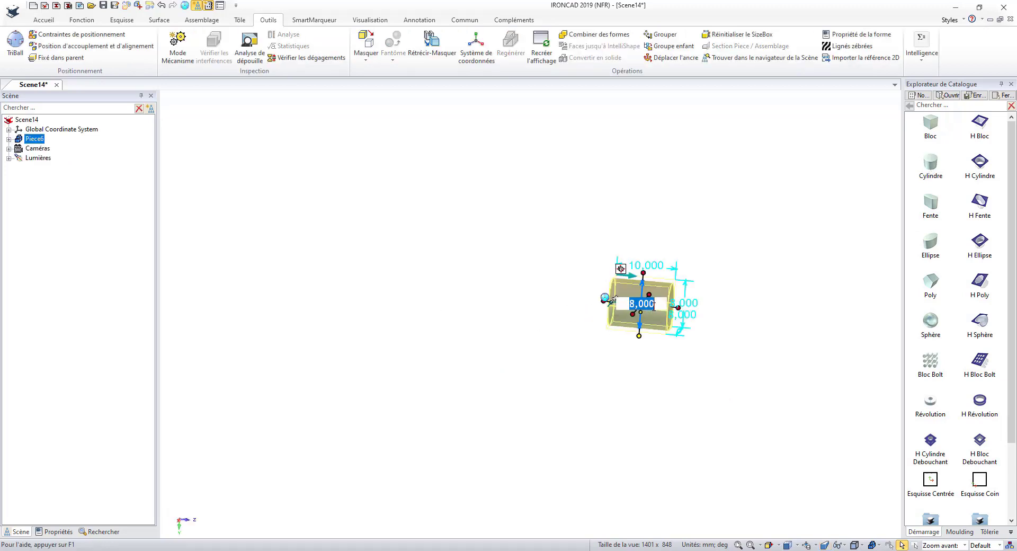
{"action": "type", "text": "50"}
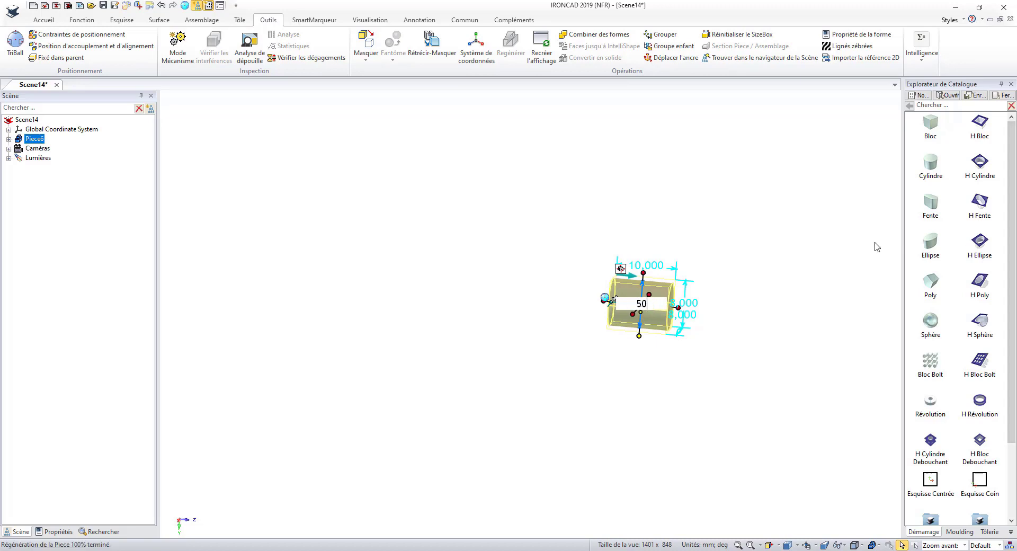
{"action": "key", "text": "Return"}
{"action": "type", "text": "250"}
{"action": "key", "text": "Return"}
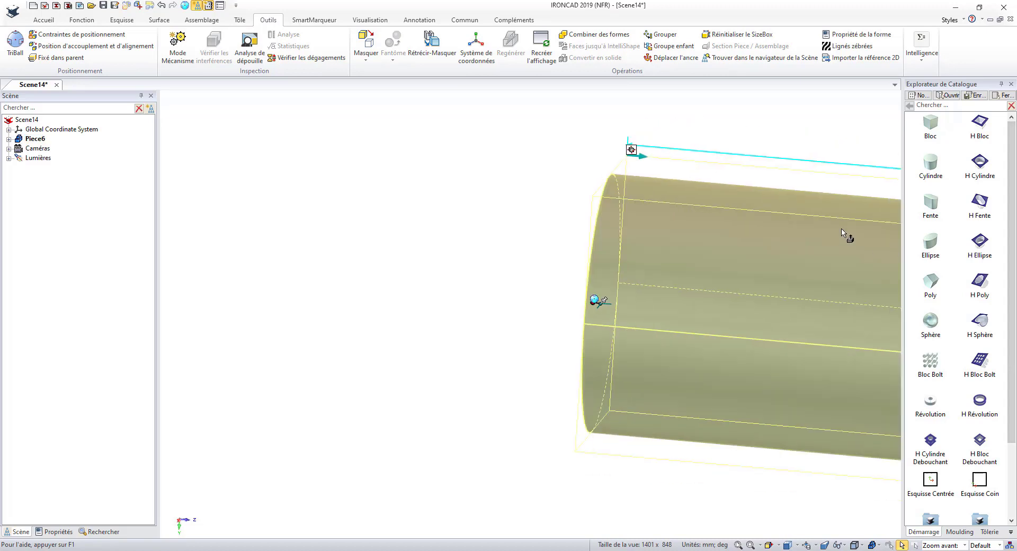
{"action": "scroll", "coordinate": [847, 236], "scroll_direction": "down", "scroll_amount": 5}
{"action": "scroll", "coordinate": [694, 328], "scroll_direction": "up", "scroll_amount": 5}
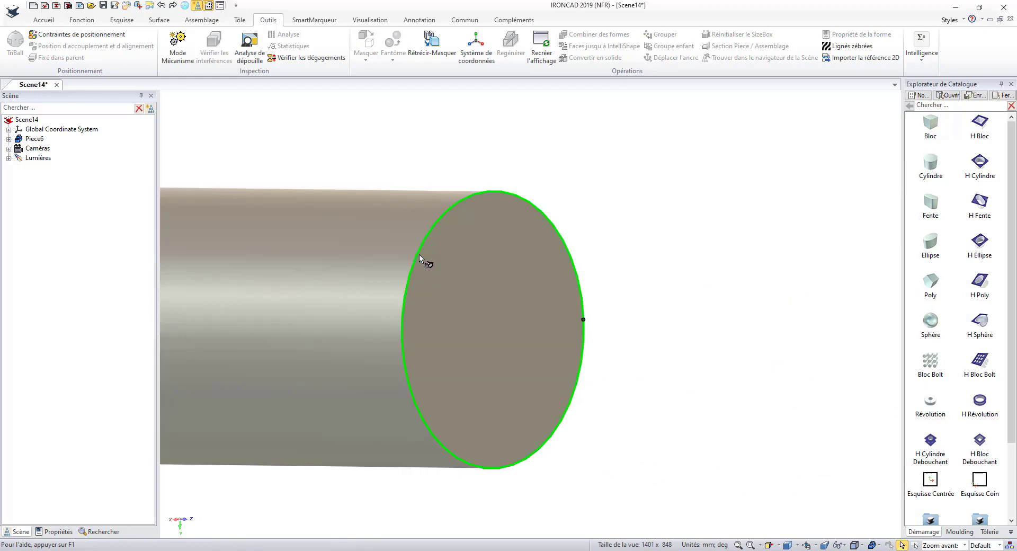
Insert a catalogue cylinder as a separate part centred on the first cylinder's end face, with diameter 100 mm and length 50 mm
{"action": "right_click_drag", "start_coordinate": [419, 255], "coordinate": [418, 254]}
{"action": "left_click", "coordinate": [466, 274]}
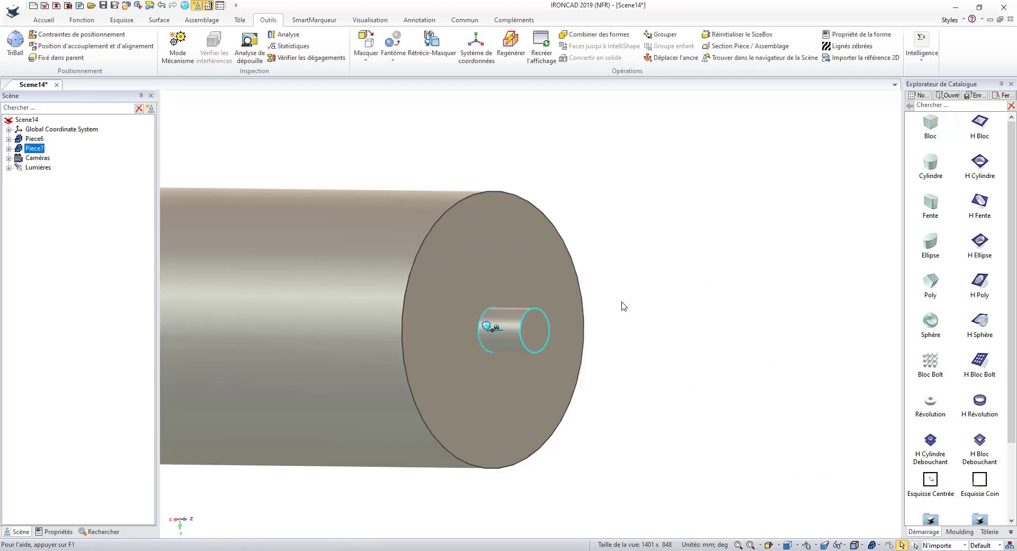
{"action": "left_click", "coordinate": [511, 345]}
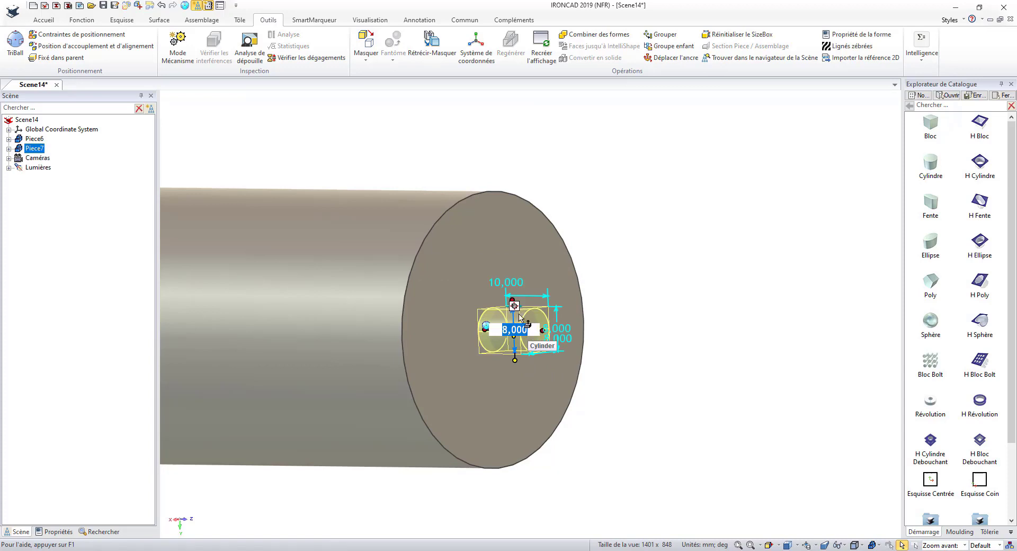
{"action": "type", "text": "100"}
{"action": "key", "text": "Tab"}
{"action": "type", "text": "50"}
{"action": "key", "text": "Tab"}
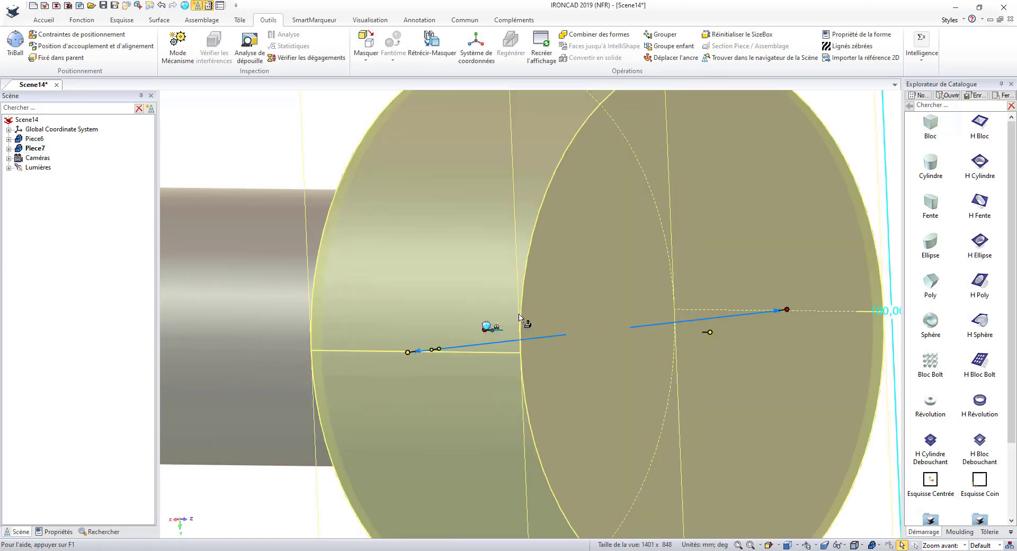
Move the large cylinder 20 mm along its axis with the TriBall so that it overlaps the long cylinder's end
{"action": "scroll", "coordinate": [858, 386], "scroll_direction": "down", "scroll_amount": 3}
{"action": "left_click", "coordinate": [548, 333]}
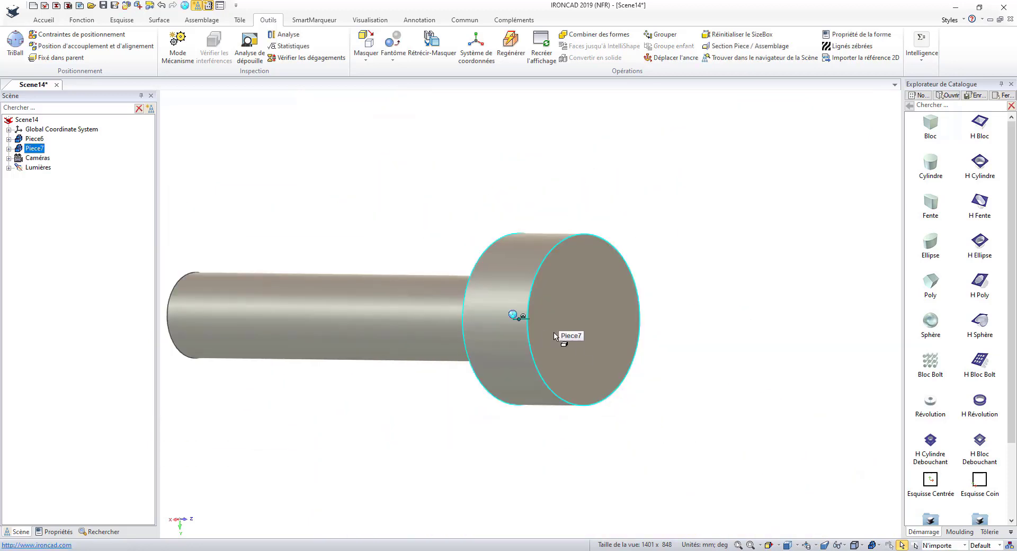
{"action": "key", "text": "F10"}
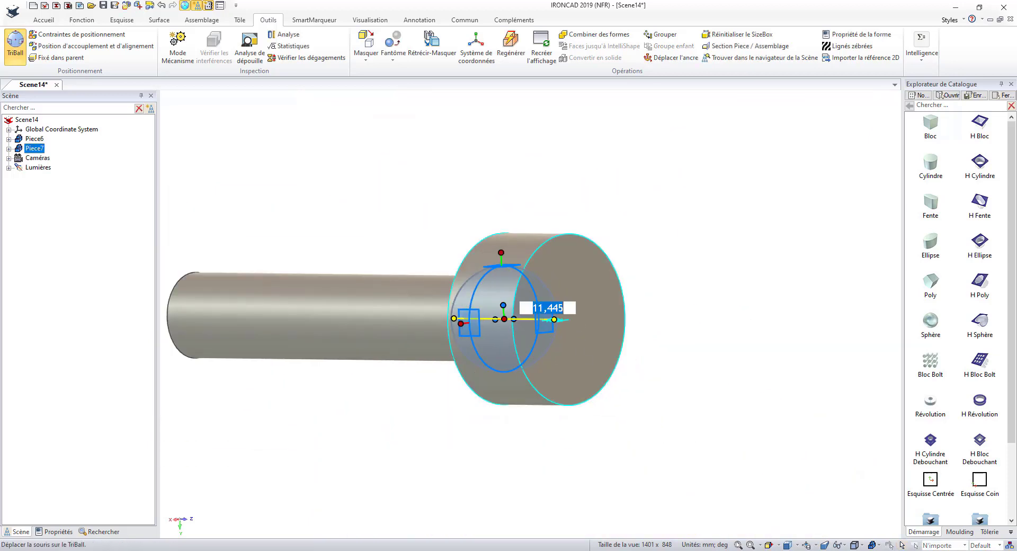
{"action": "type", "text": "20"}
{"action": "key", "text": "Return"}
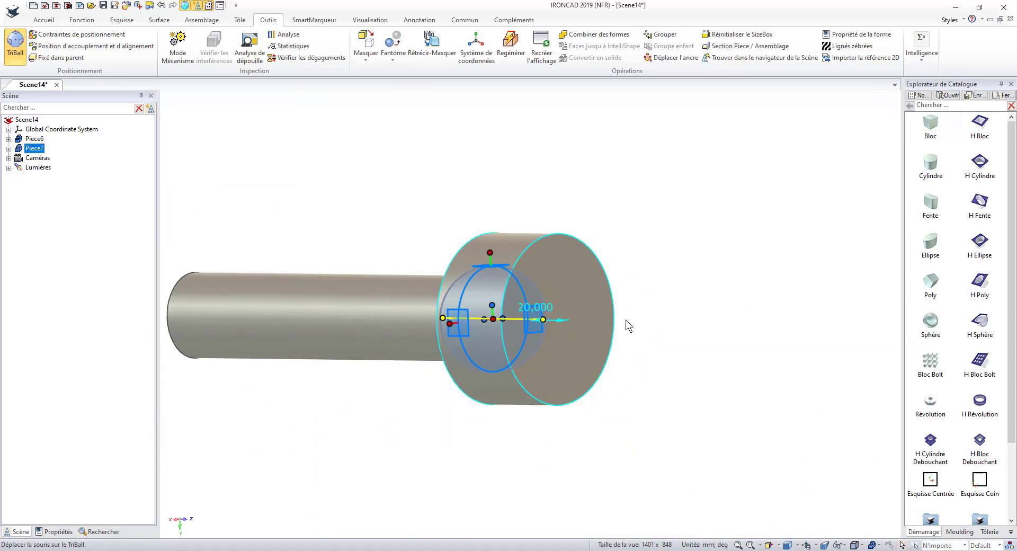
{"action": "middle_click_drag", "start_coordinate": [676, 401], "coordinate": [588, 419]}
Hide the long cylinder to examine the large cylinder's inner face, and show all parts again
{"action": "left_click", "coordinate": [426, 390]}
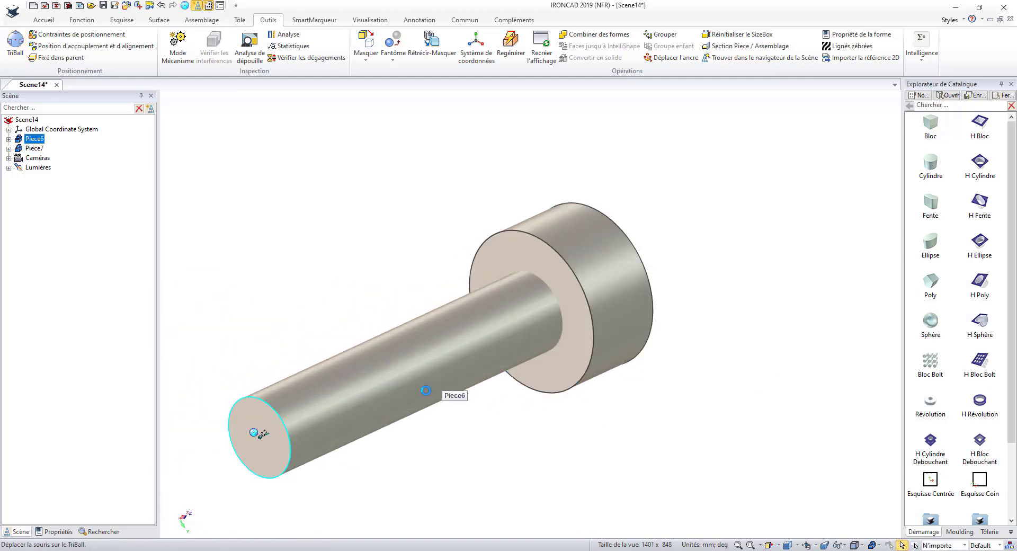
{"action": "right_click", "coordinate": [426, 390]}
{"action": "left_click", "coordinate": [523, 82]}
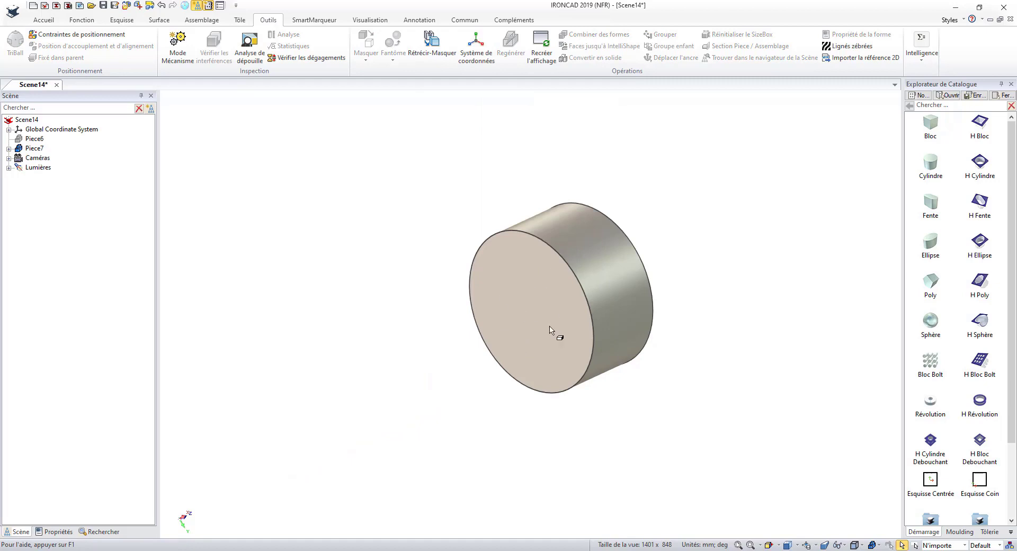
{"action": "right_click", "coordinate": [731, 303]}
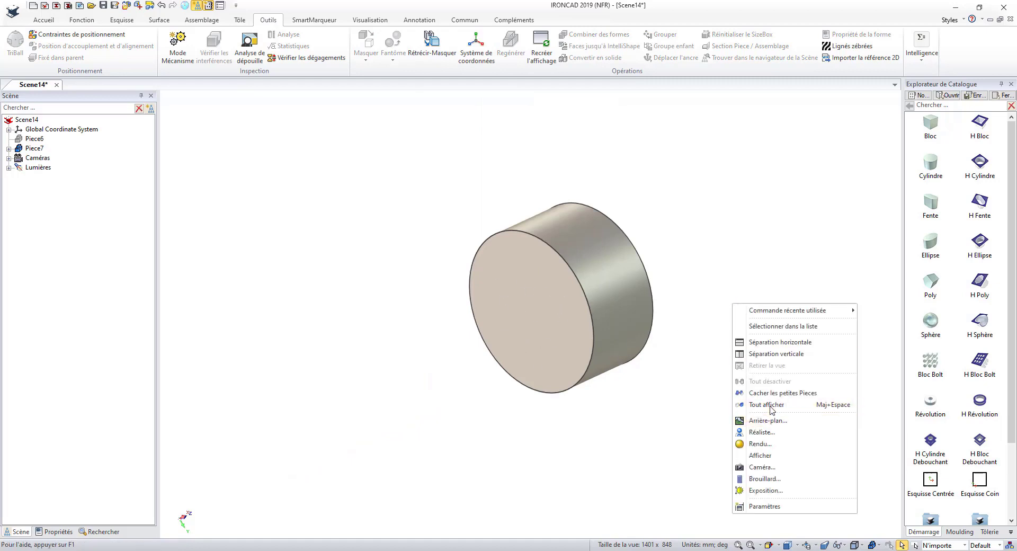
{"action": "left_click", "coordinate": [771, 405]}
Set up a solid, material-removing extrusion on the large cylinder's front face with the extrusion wizard: one-way, away from the selected surface, 20 mm
{"action": "left_click", "coordinate": [81, 20]}
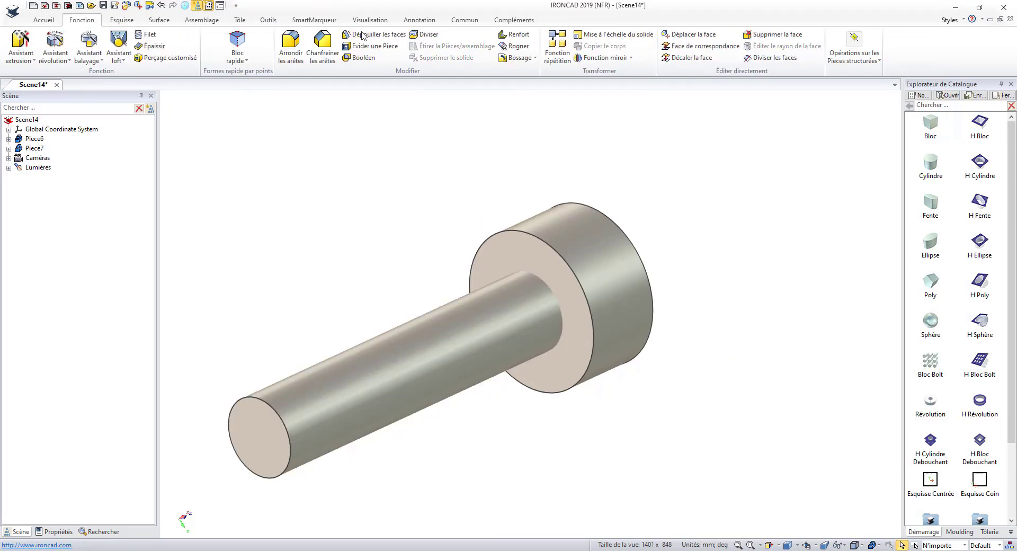
{"action": "left_click", "coordinate": [43, 20]}
{"action": "left_click", "coordinate": [403, 59]}
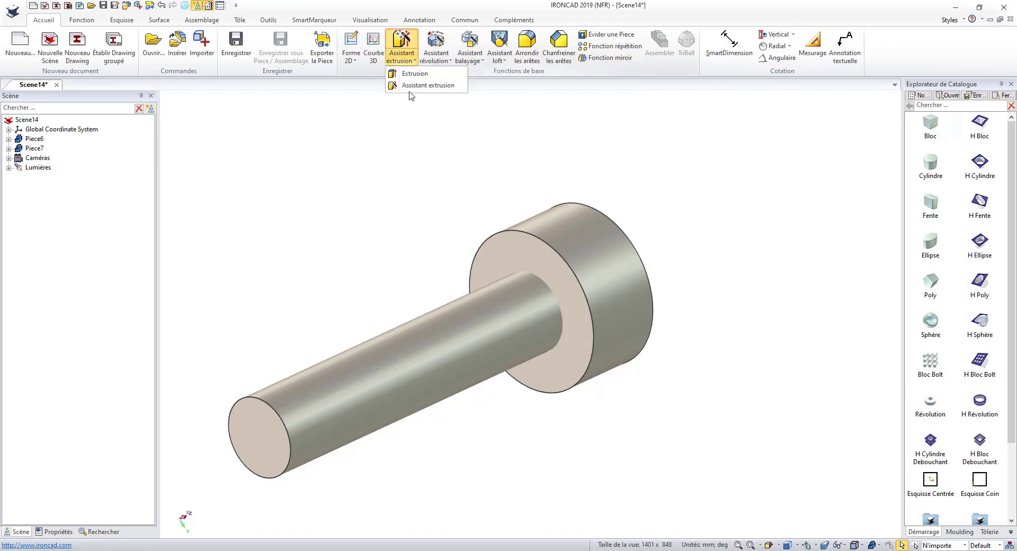
{"action": "left_click", "coordinate": [450, 91]}
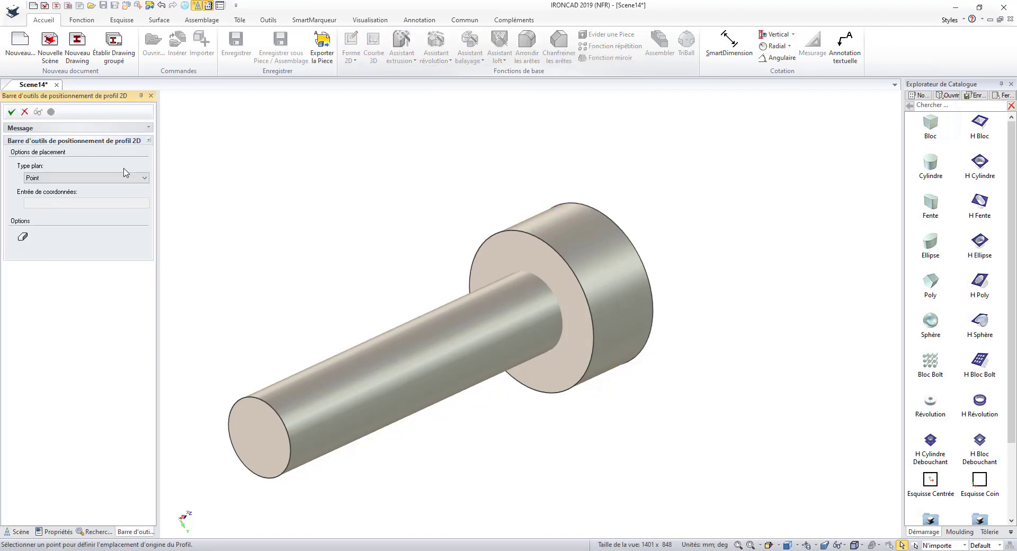
{"action": "left_click", "coordinate": [576, 278]}
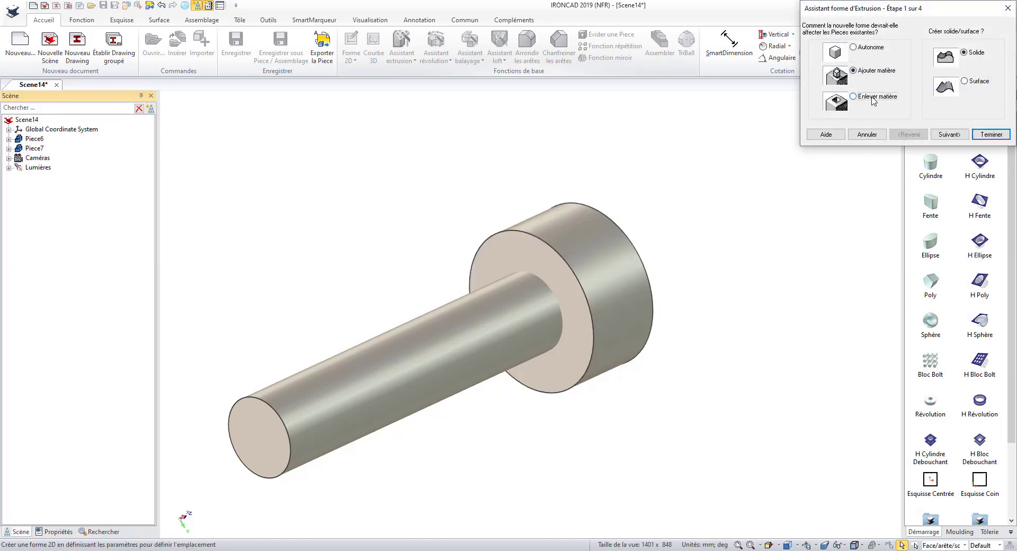
{"action": "left_click", "coordinate": [888, 98]}
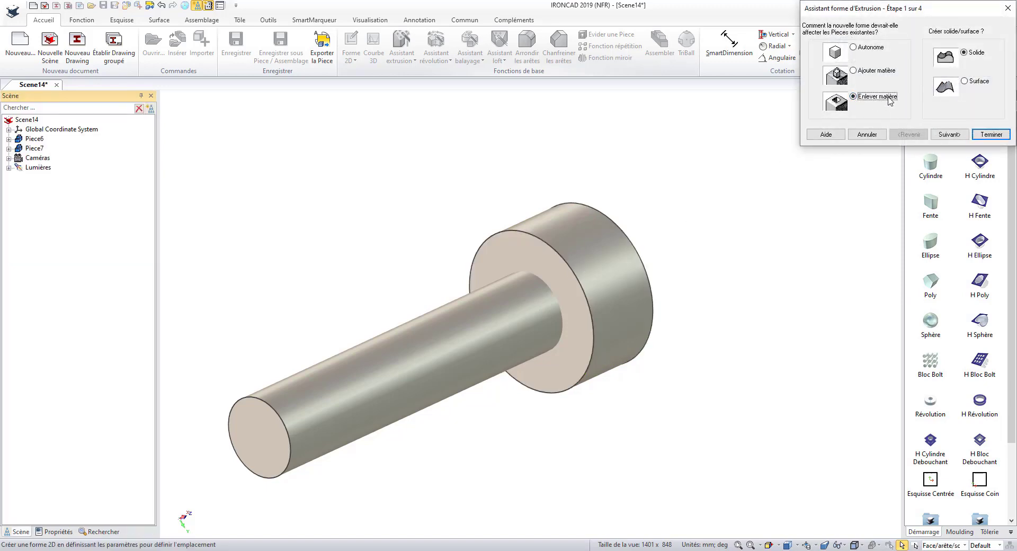
{"action": "left_click", "coordinate": [949, 134]}
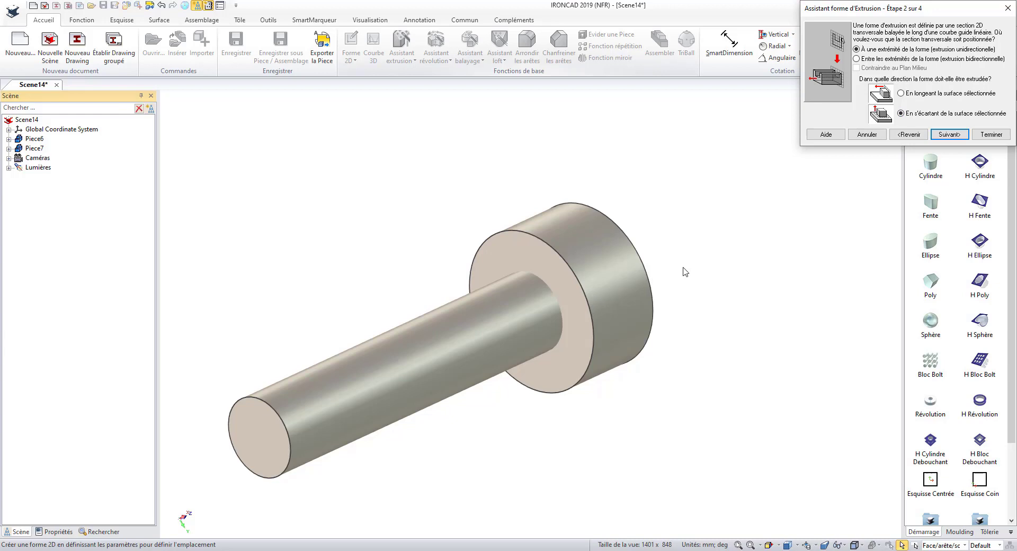
{"action": "left_click", "coordinate": [949, 135]}
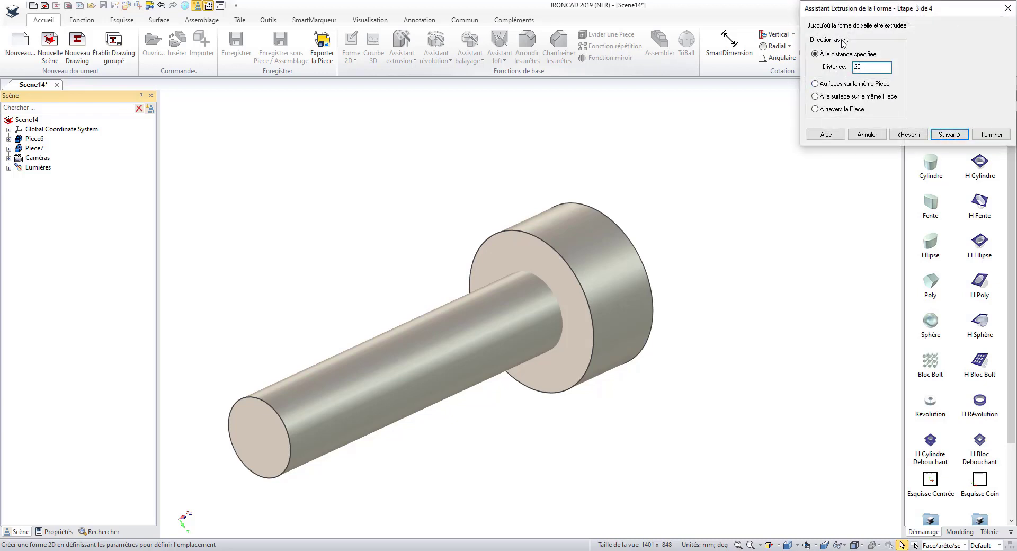
{"action": "left_click", "coordinate": [952, 135]}
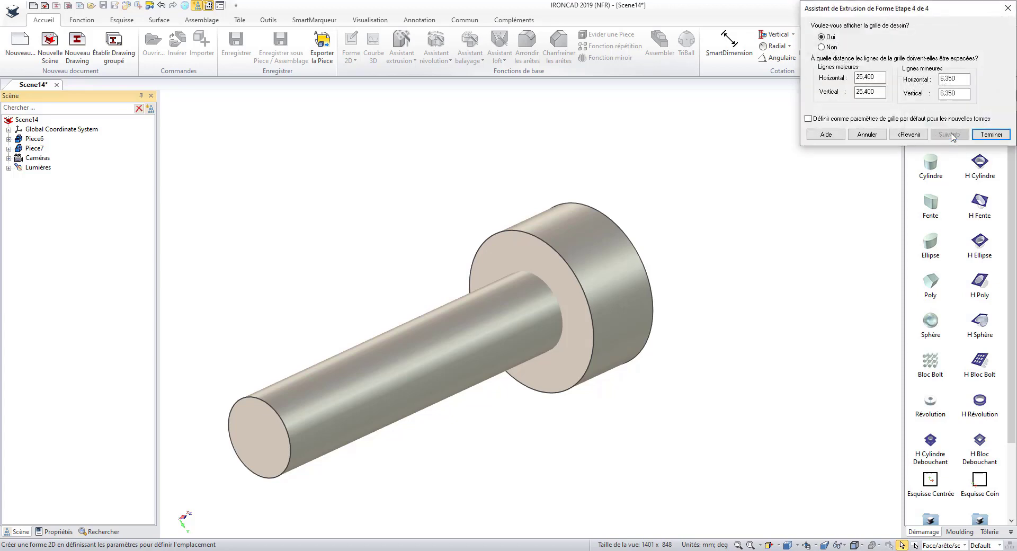
{"action": "left_click", "coordinate": [990, 135]}
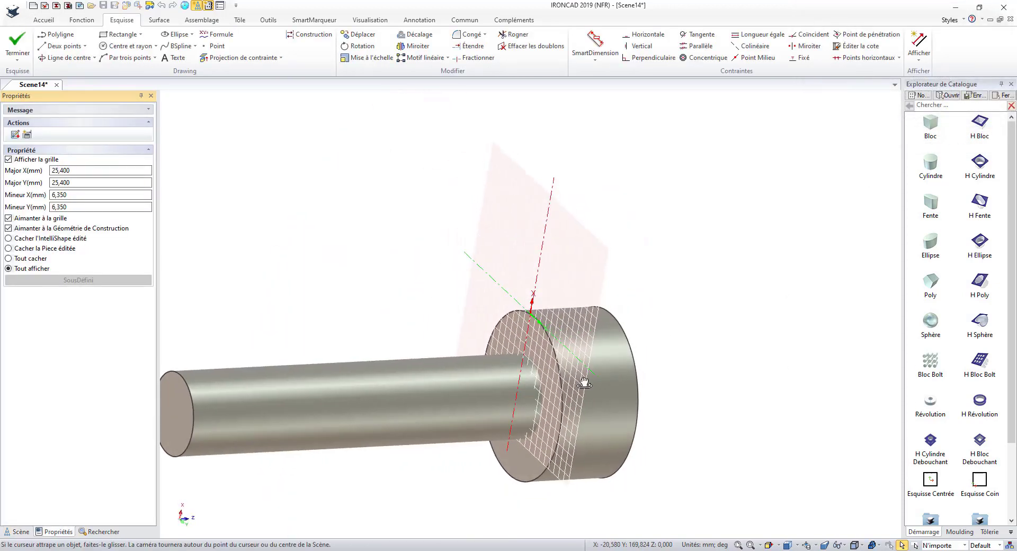
Project the long cylinder's circular outline associatively into the sketch and finish the sketch to cut the recess
{"action": "left_click", "coordinate": [255, 59]}
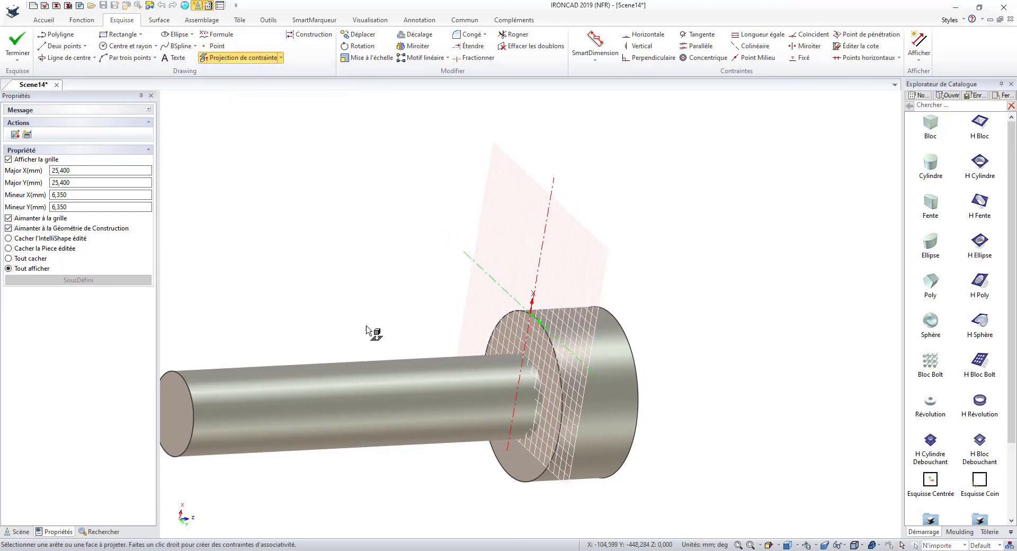
{"action": "left_click", "coordinate": [417, 385]}
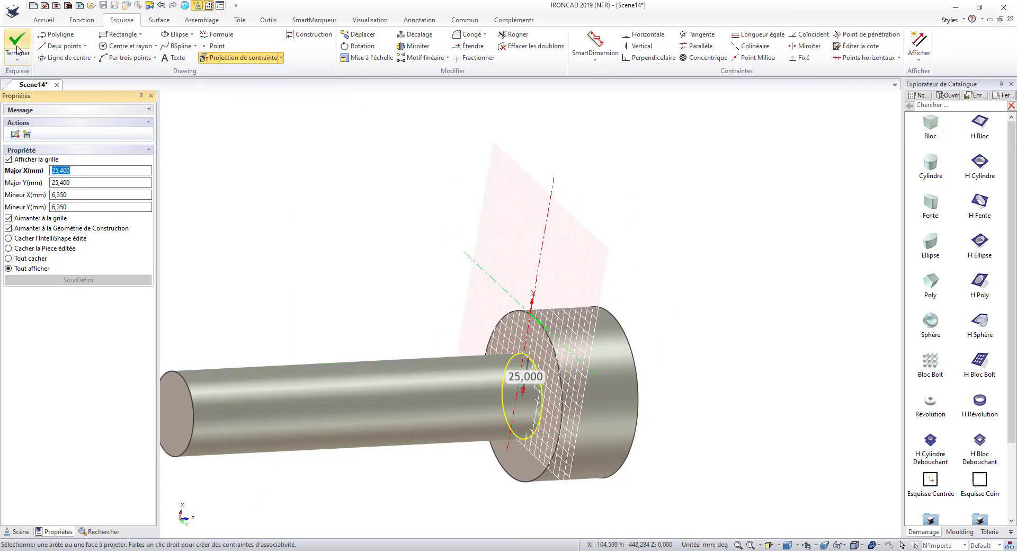
{"action": "middle_click_drag", "start_coordinate": [434, 318], "coordinate": [515, 334]}
{"action": "key", "text": "Escape"}
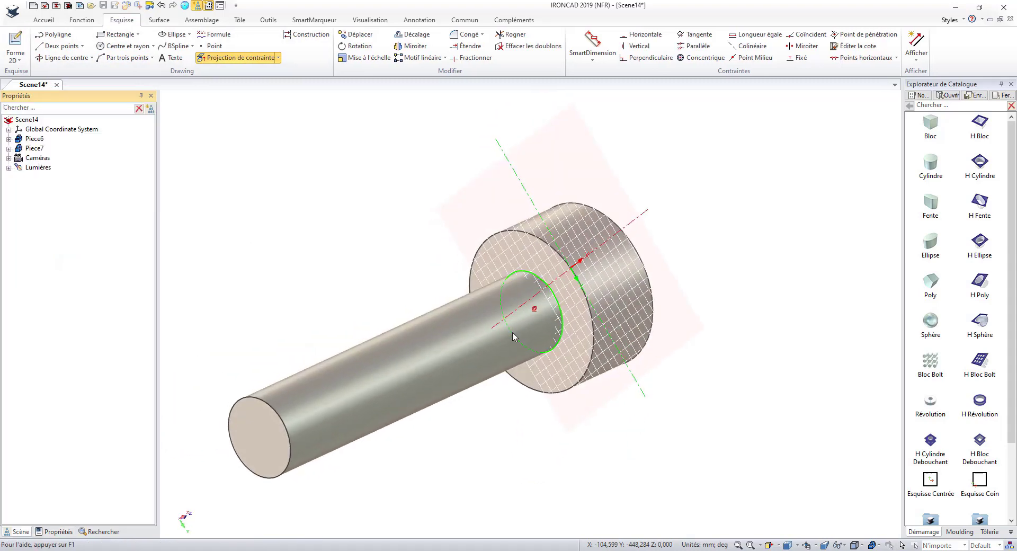
Hide the long cylinder to inspect the recess cut in the large cylinder, and restore all parts to view
{"action": "right_click", "coordinate": [408, 385]}
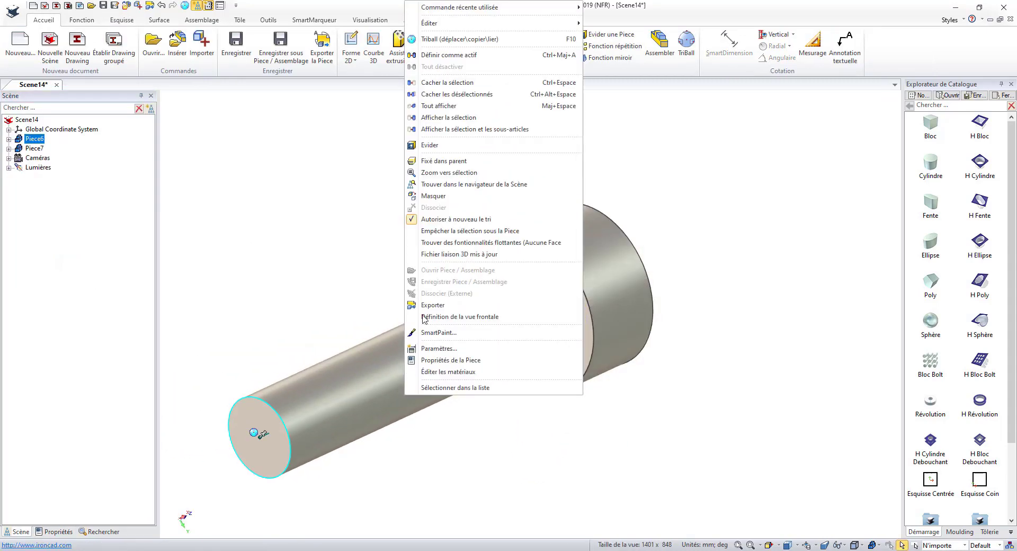
{"action": "left_click", "coordinate": [454, 83]}
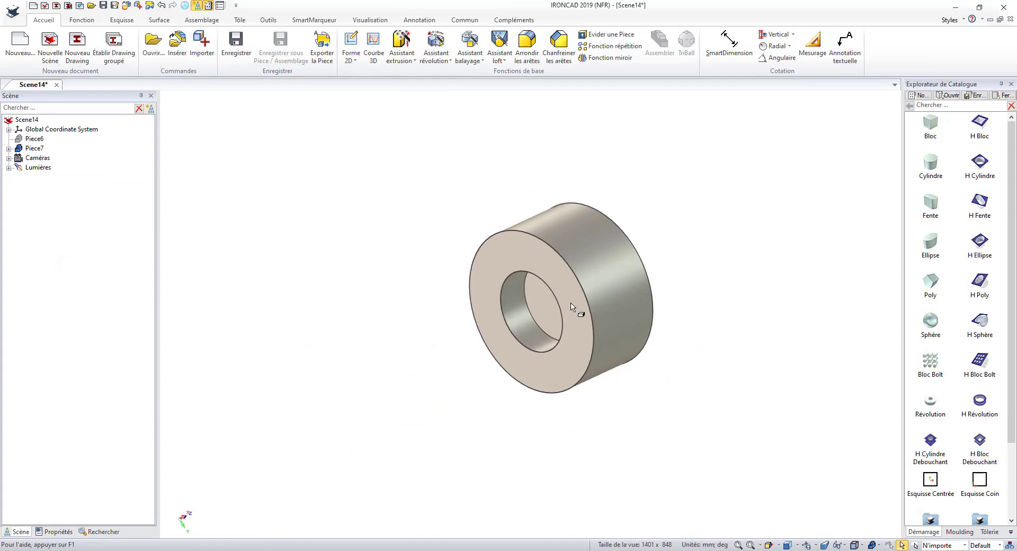
{"action": "right_click", "coordinate": [314, 303]}
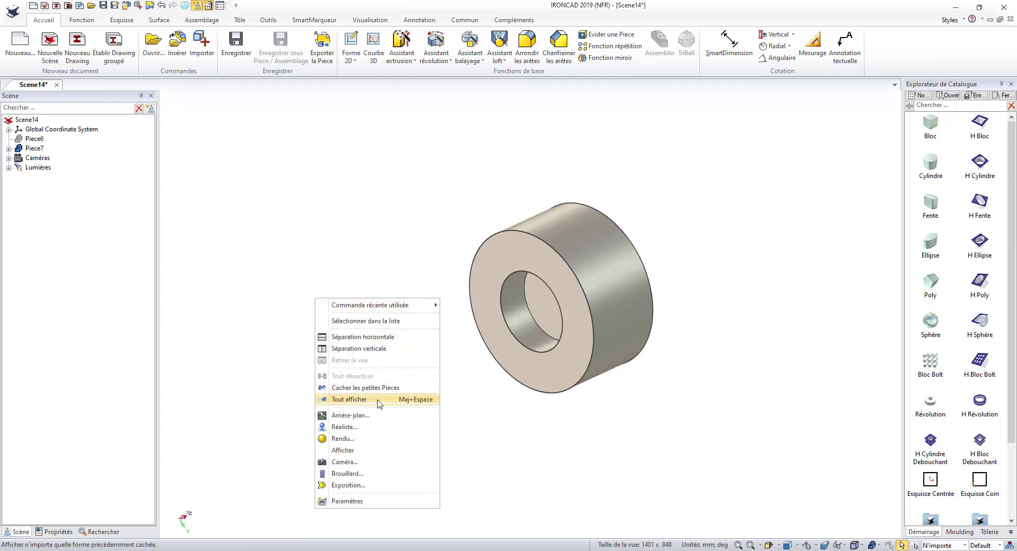
{"action": "left_click", "coordinate": [419, 400]}
Set the long cylinder's diameter to 80 mm
{"action": "left_click", "coordinate": [444, 325]}
{"action": "left_click", "coordinate": [451, 341]}
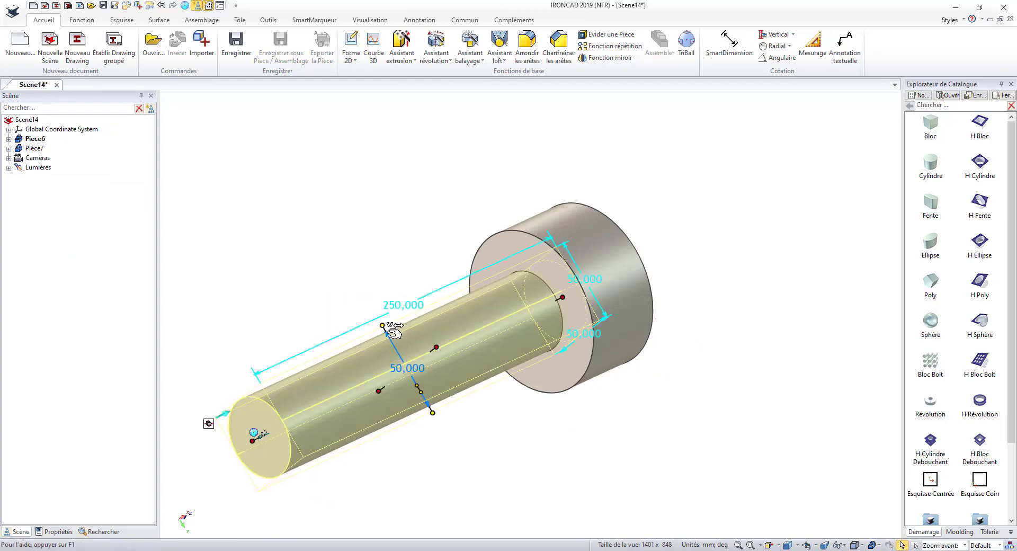
{"action": "type", "text": "80"}
{"action": "key", "text": "Tab"}
{"action": "left_click", "coordinate": [407, 277]}
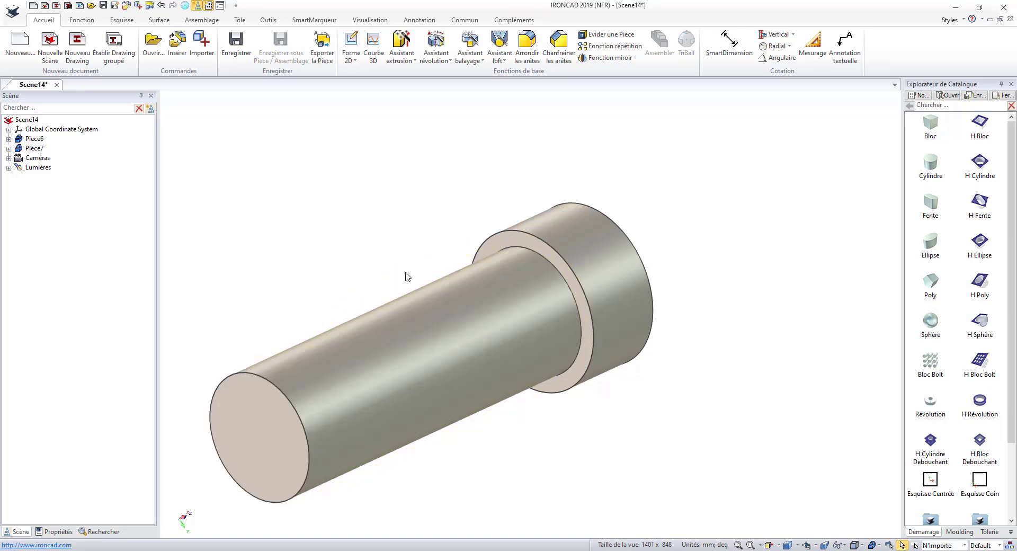
Hide the long cylinder to check whether the associative recess follows the new diameter, and show all parts again
{"action": "left_click", "coordinate": [428, 358]}
{"action": "right_click", "coordinate": [427, 357]}
{"action": "left_click", "coordinate": [466, 85]}
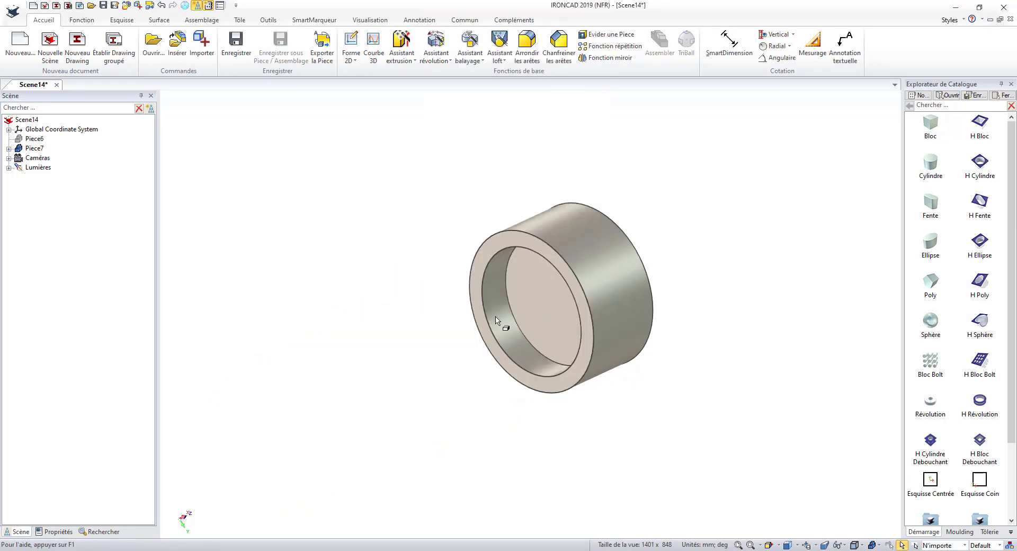
{"action": "right_click", "coordinate": [407, 245]}
{"action": "left_click", "coordinate": [456, 358]}
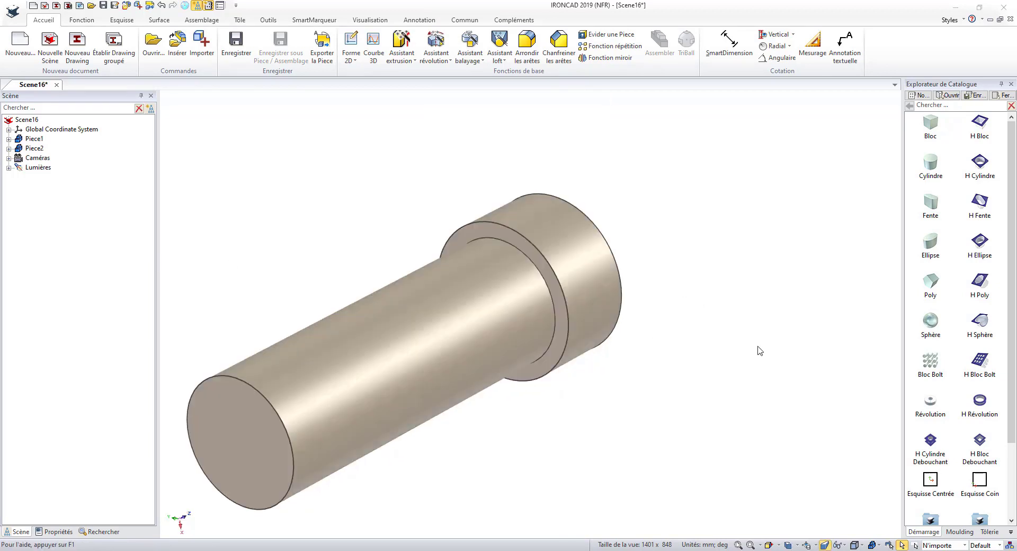
Set up a solid, material-adding extrusion on the long cylinder's side with the extrusion wizard: one-way, along the selected surface, 100 mm
{"action": "left_click", "coordinate": [401, 59]}
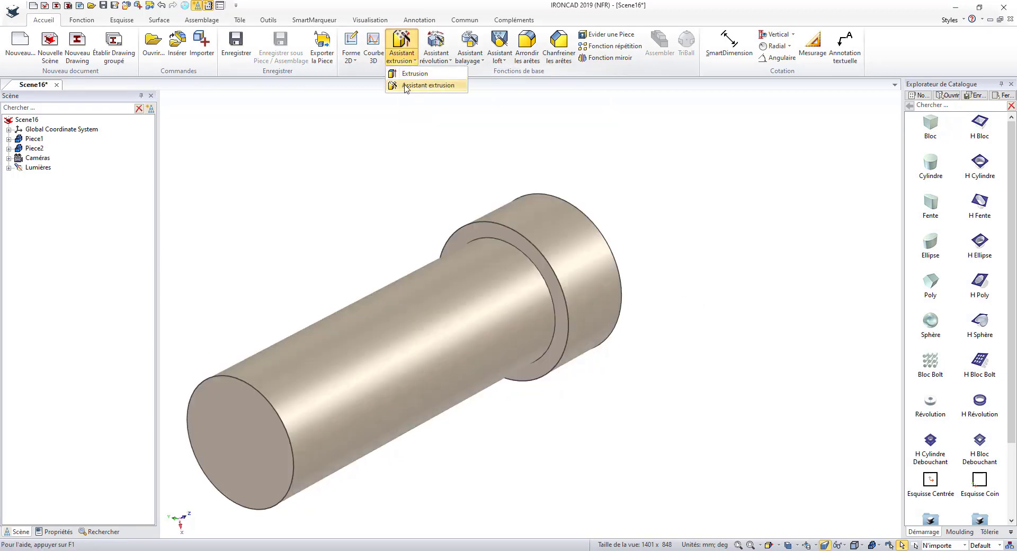
{"action": "left_click", "coordinate": [428, 85]}
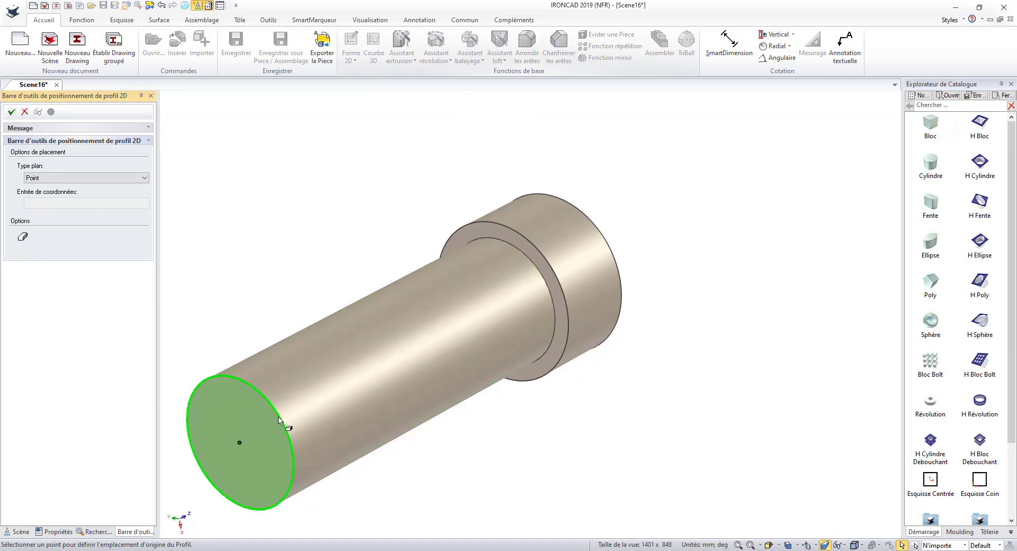
{"action": "left_click", "coordinate": [419, 379]}
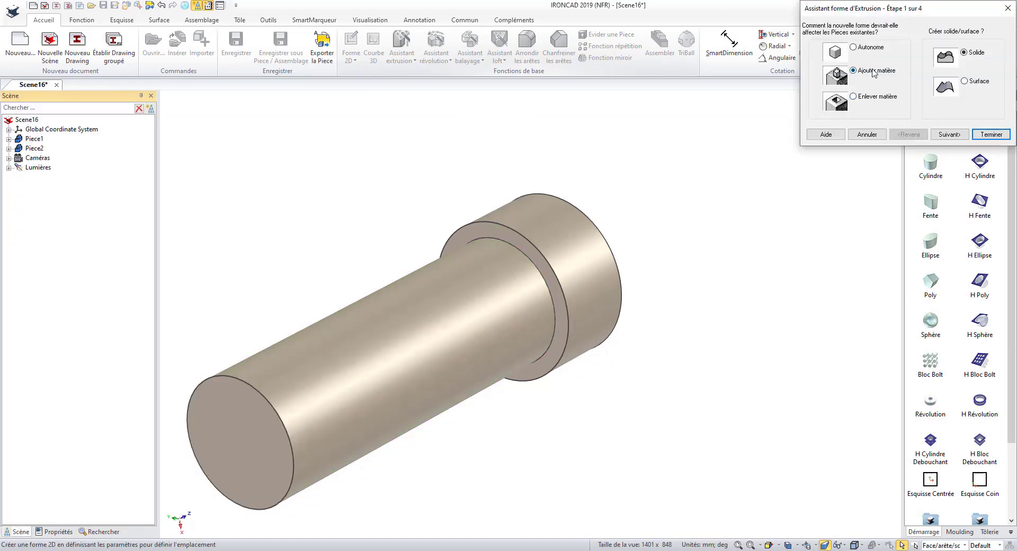
{"action": "left_click", "coordinate": [947, 134]}
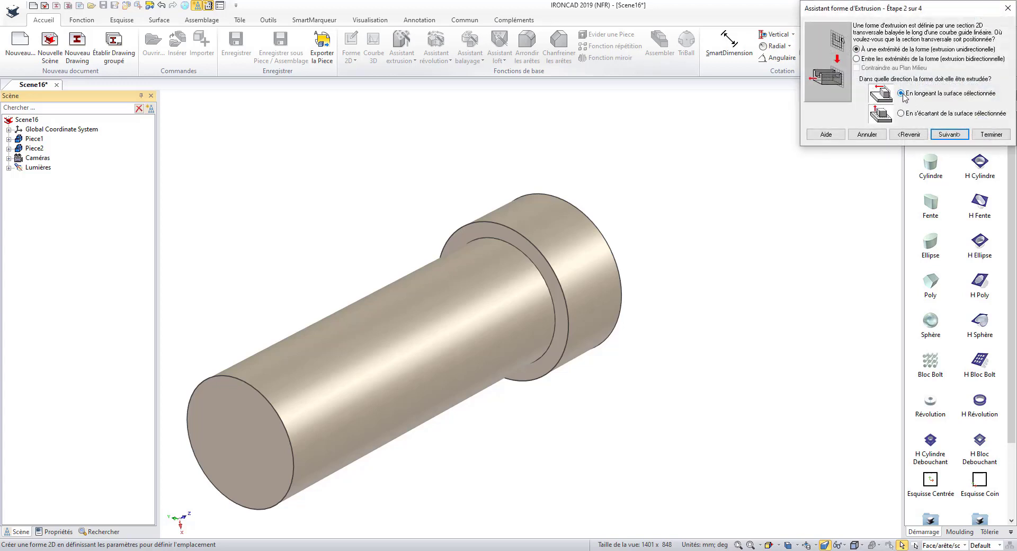
{"action": "left_click", "coordinate": [943, 135]}
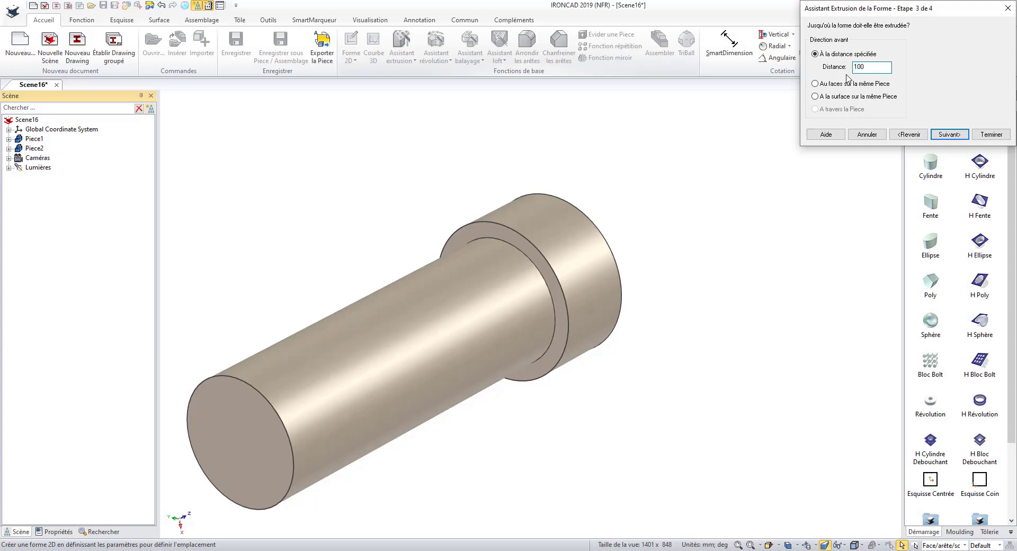
{"action": "left_click", "coordinate": [940, 134]}
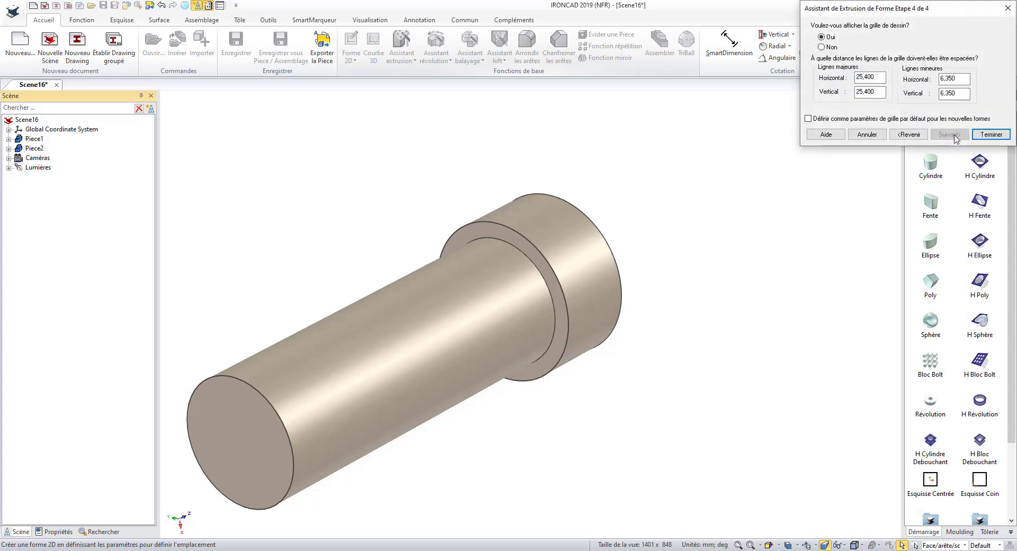
{"action": "left_click", "coordinate": [987, 135]}
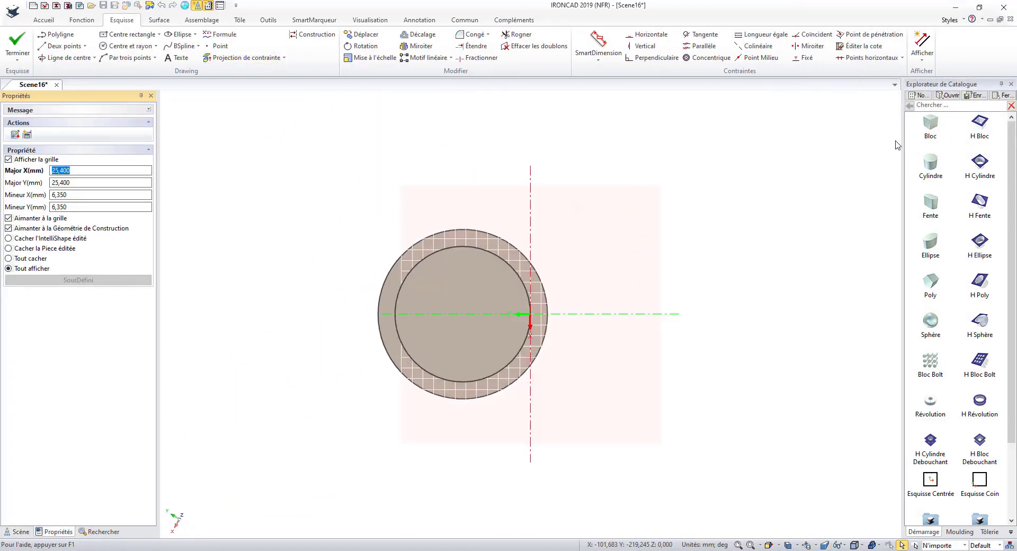
Move the sketch plane's origin to the centre of the long cylinder's circular end face with the TriBall
{"action": "key", "text": "F10"}
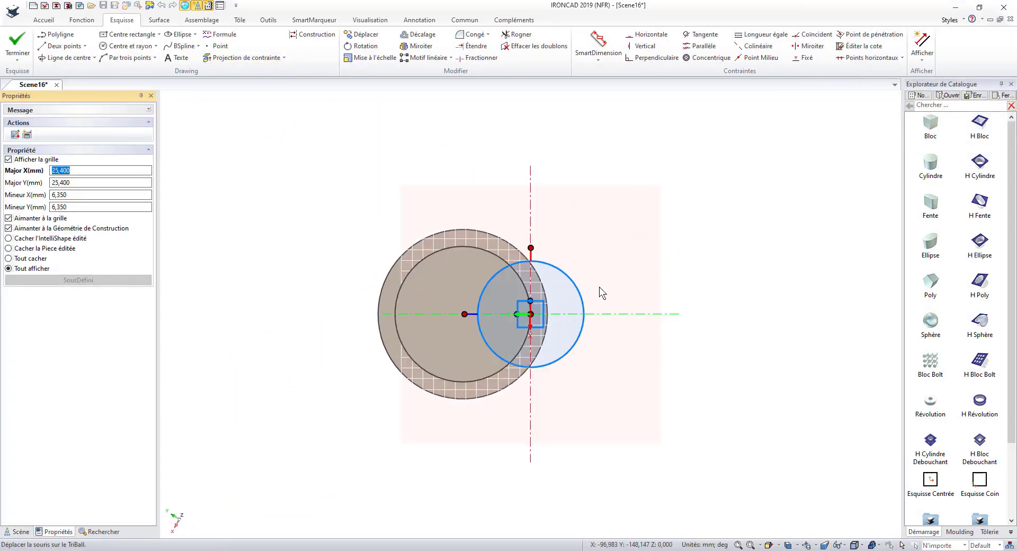
{"action": "right_click", "coordinate": [530, 314]}
{"action": "left_click", "coordinate": [598, 380]}
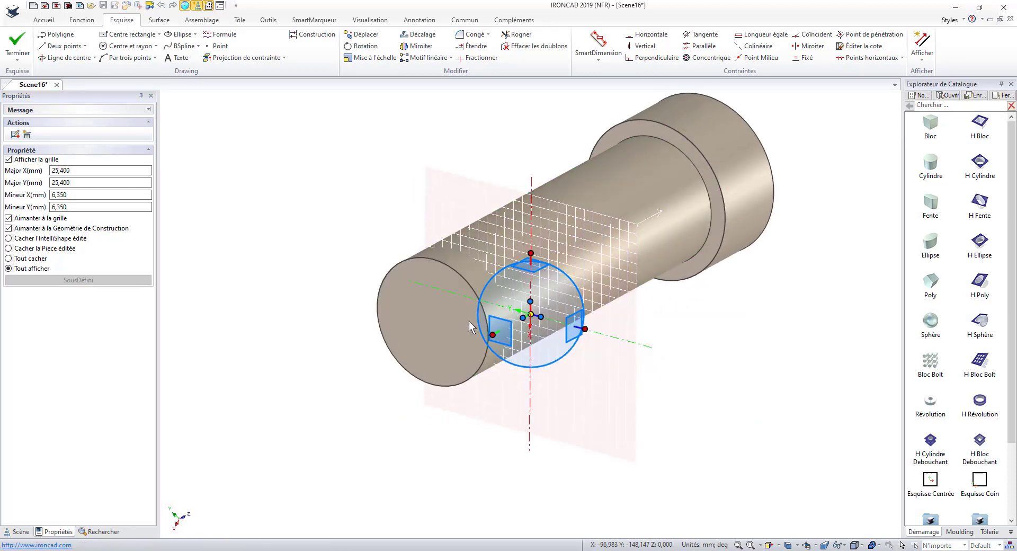
{"action": "left_click", "coordinate": [469, 321]}
{"action": "key", "text": "F10"}
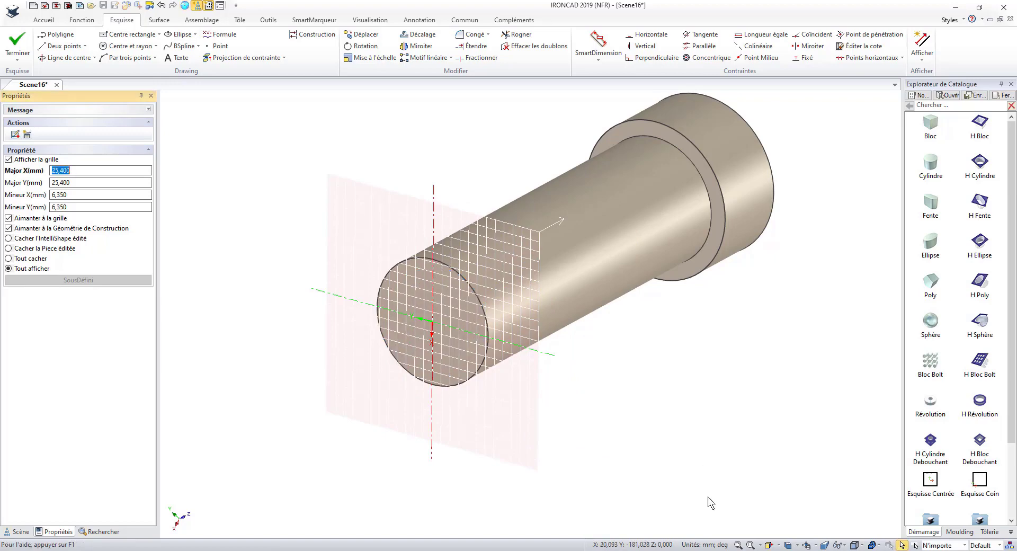
Sketch a circumscribed six-sided polygon centred on the sketch origin, with a radius of 50.8 mm and a vertex on the horizontal axis
{"action": "left_click", "coordinate": [768, 545]}
{"action": "left_click", "coordinate": [498, 337]}
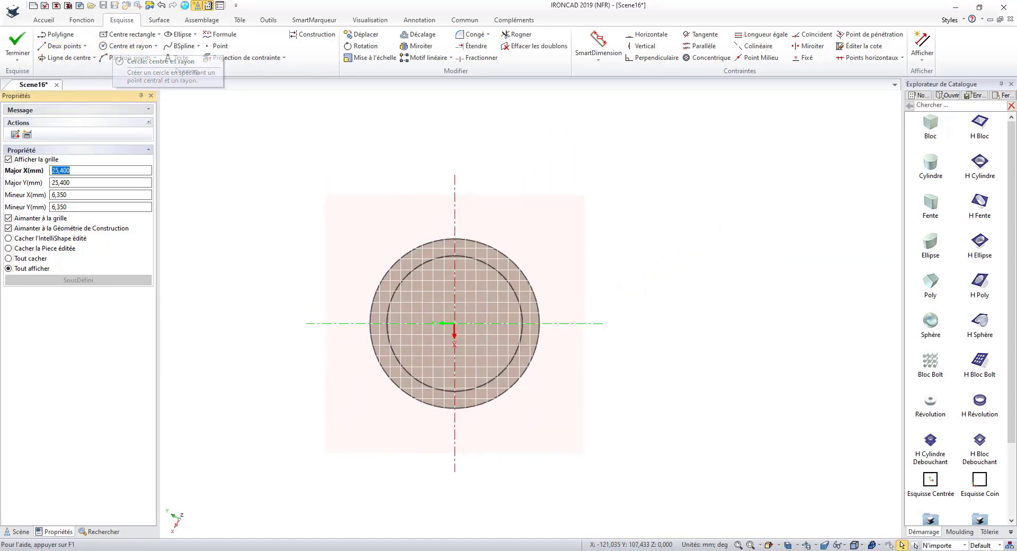
{"action": "left_click", "coordinate": [158, 34]}
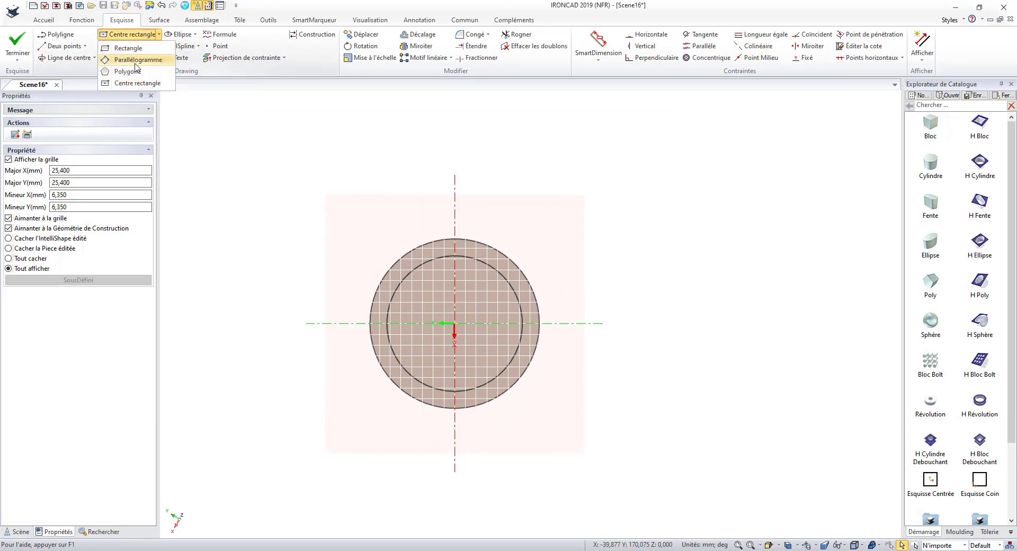
{"action": "left_click", "coordinate": [129, 71]}
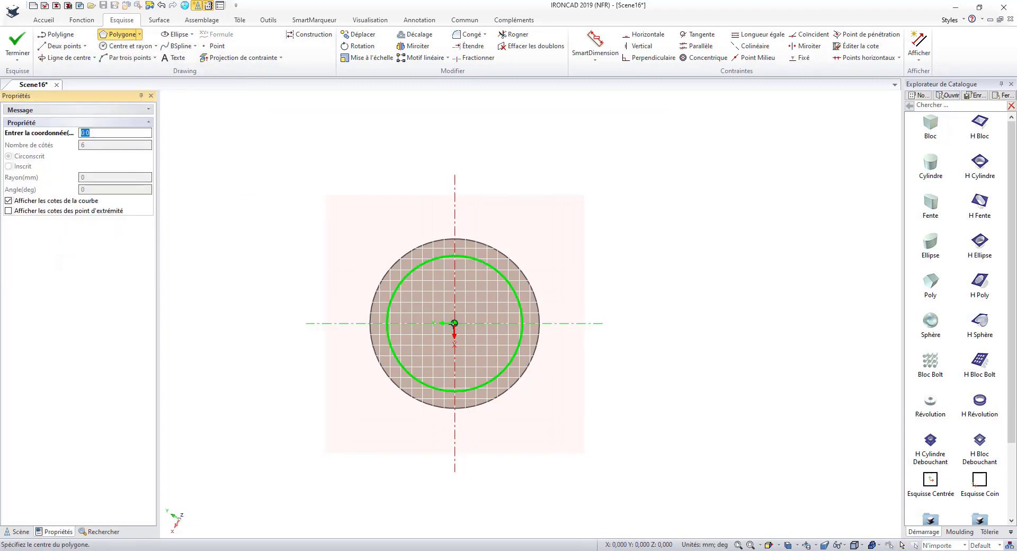
{"action": "left_click", "coordinate": [455, 322]}
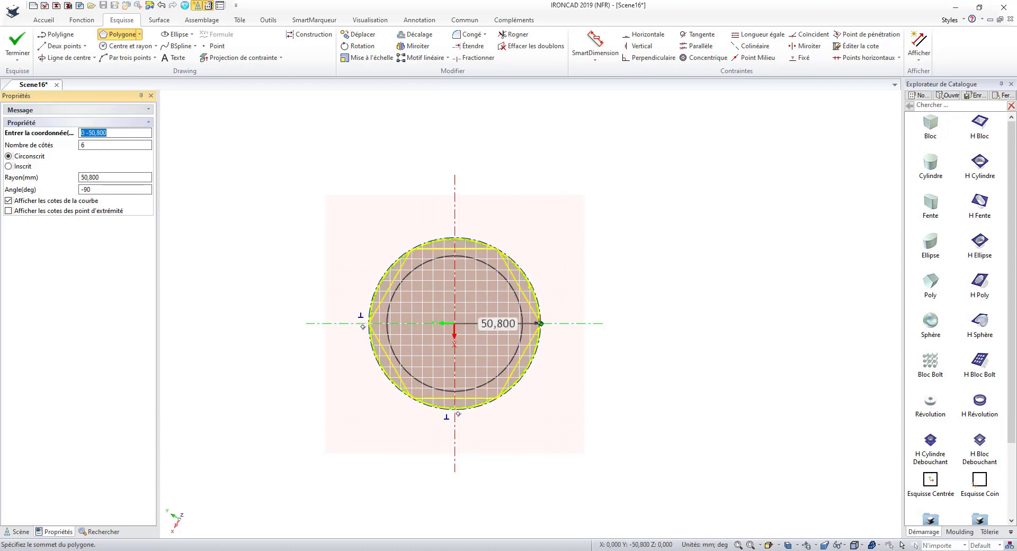
{"action": "left_click", "coordinate": [540, 323]}
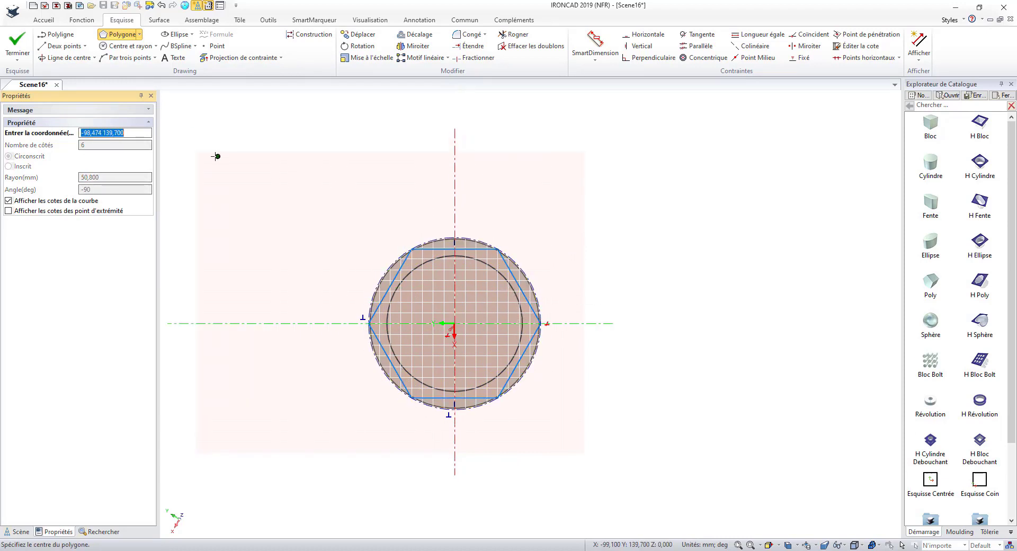
{"action": "key", "text": "Escape"}
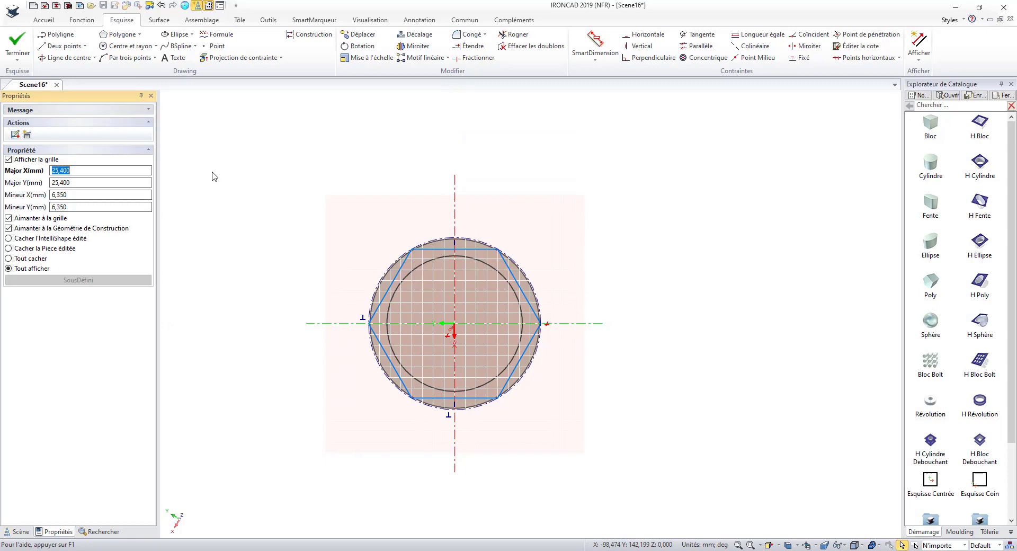
Finish the sketch to generate the hexagonal extrusion around the end of the long cylinder, and inspect the resulting part
{"action": "left_click", "coordinate": [18, 44]}
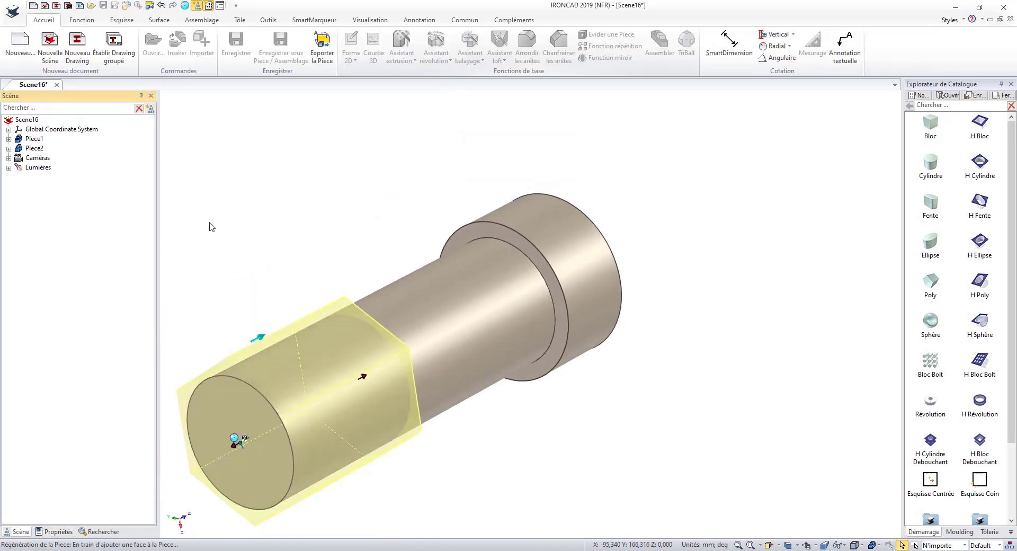
{"action": "left_click", "coordinate": [281, 257]}
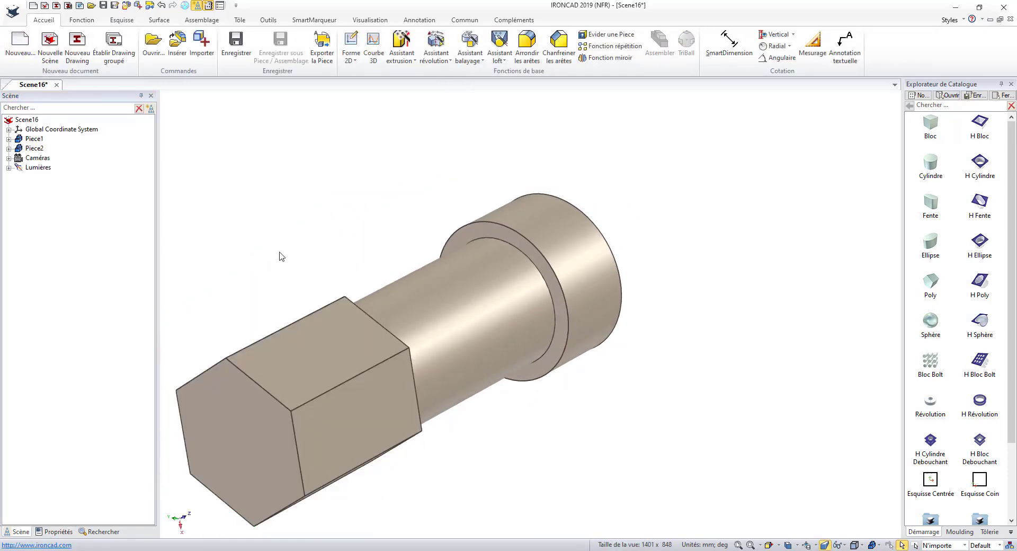
{"action": "left_click", "coordinate": [787, 545]}
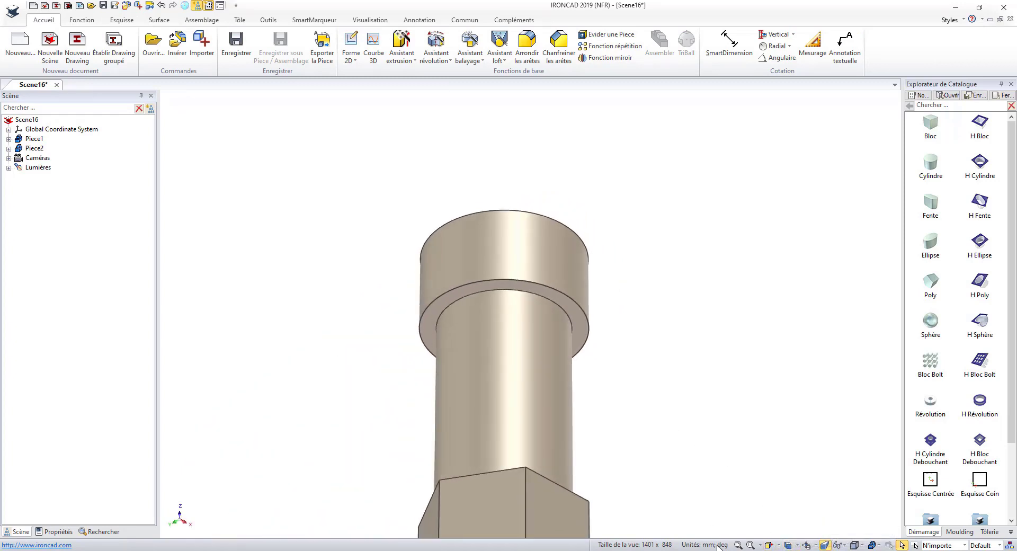
{"action": "left_click", "coordinate": [738, 545]}
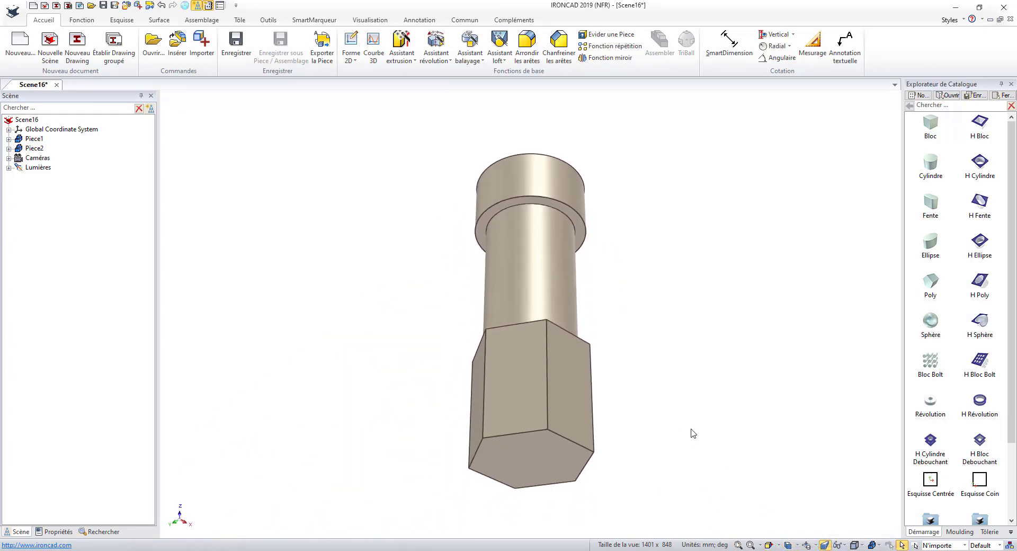